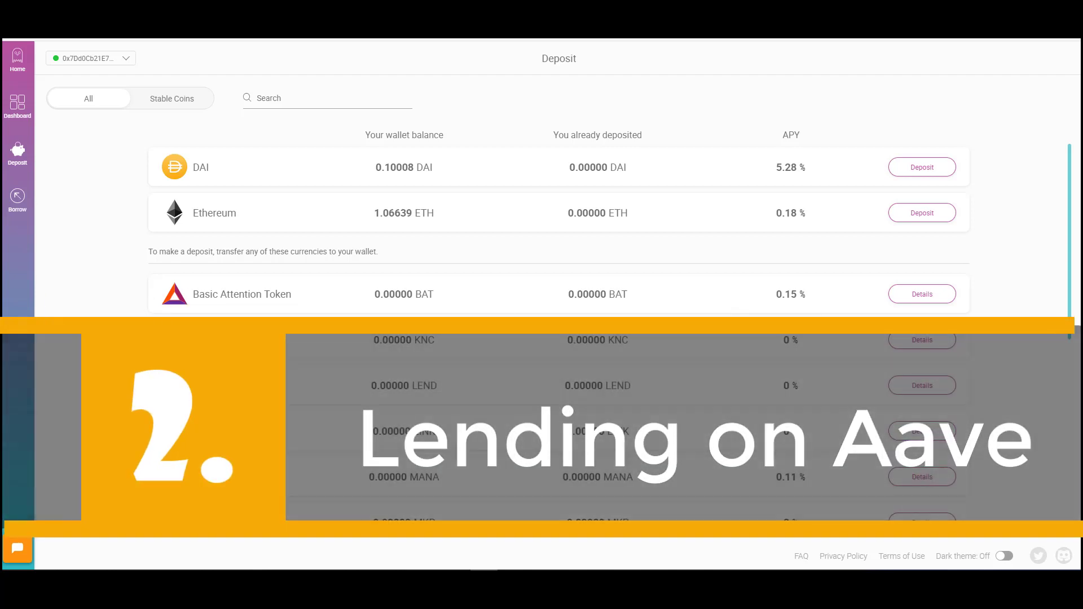
pyautogui.scroll(-3, 116, 395)
pyautogui.scroll(2, 120, 397)
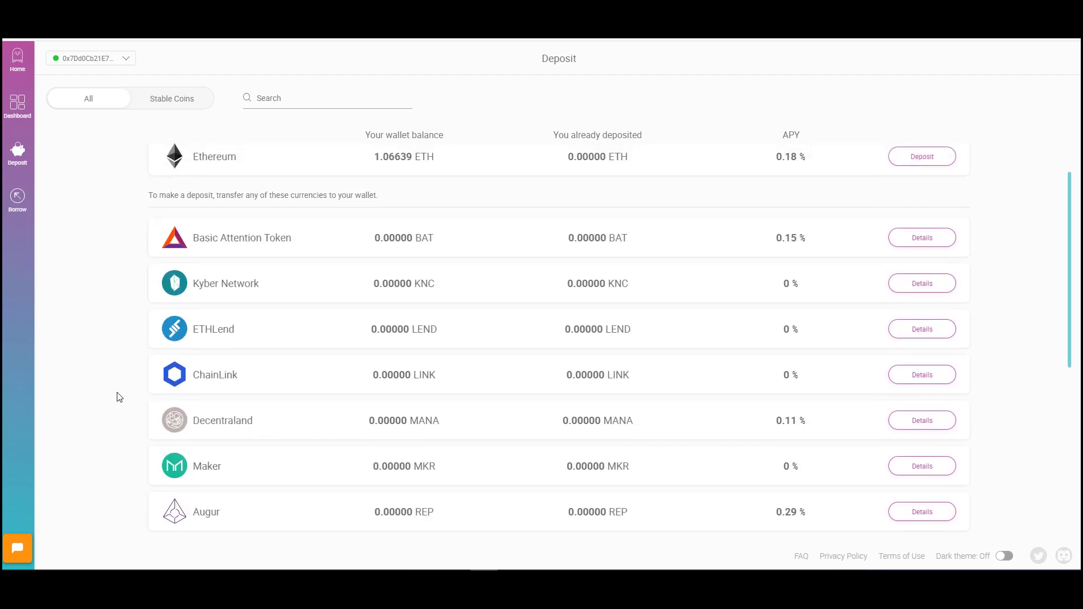
pyautogui.scroll(1, 119, 397)
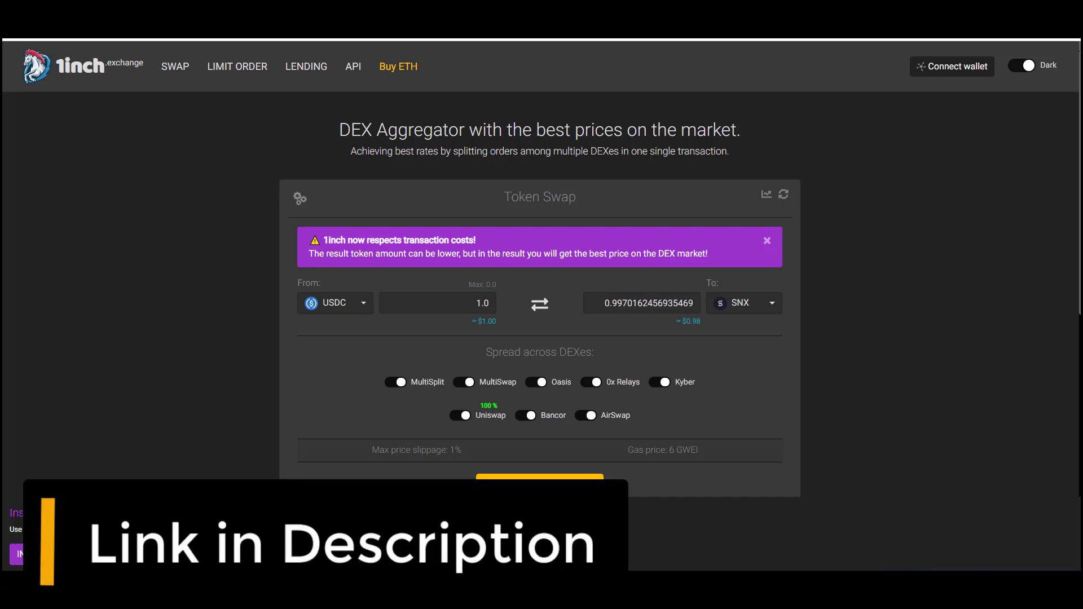
# Connect the MetaMask wallet to 1inch.exchange, approving the site's connection request.
pyautogui.click(953, 66)
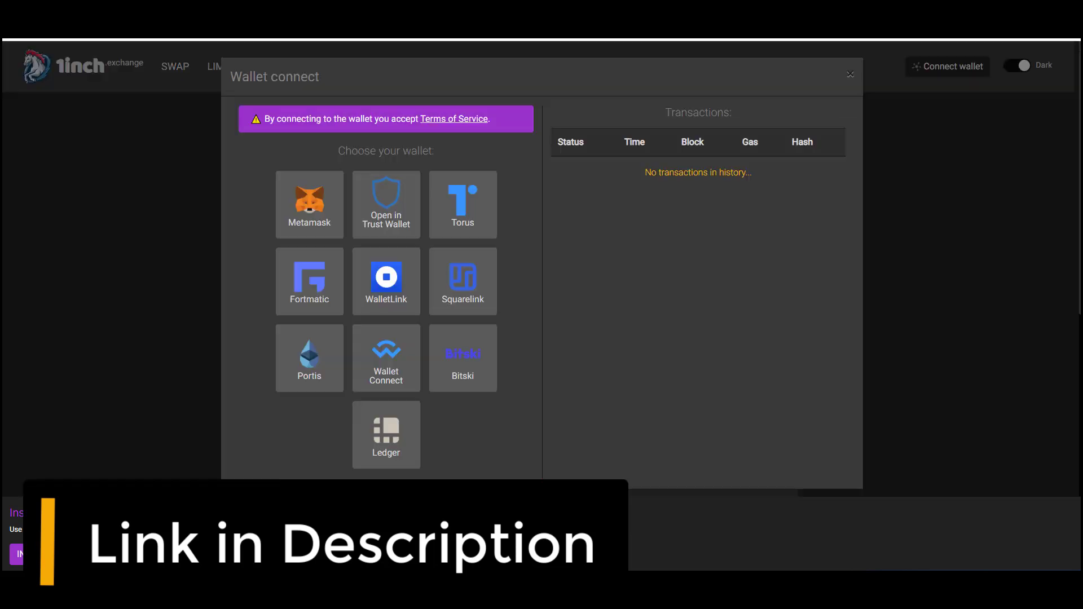
pyautogui.click(319, 221)
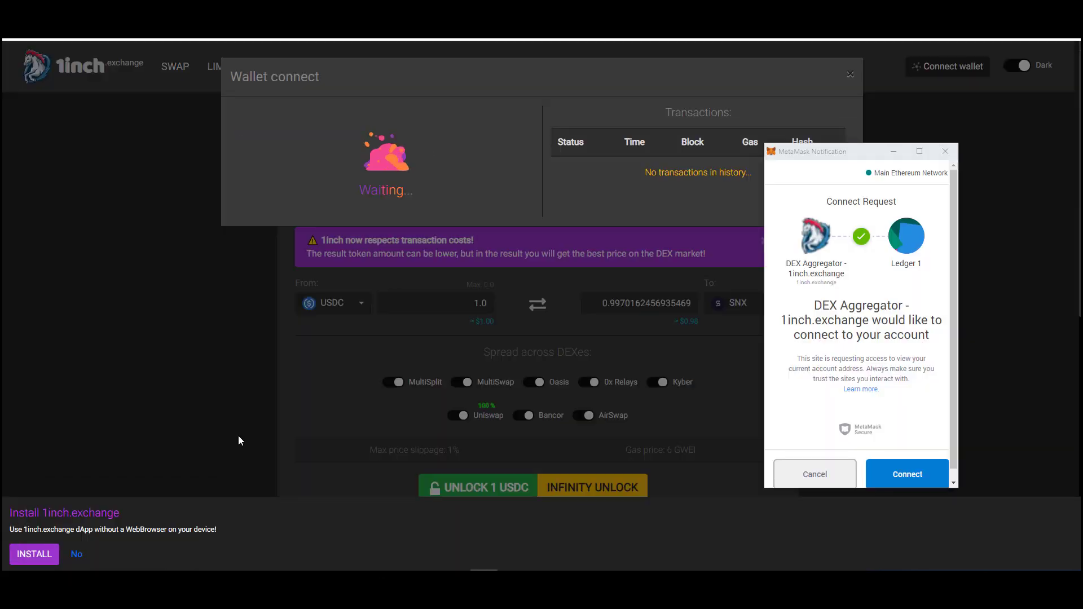
pyautogui.click(892, 475)
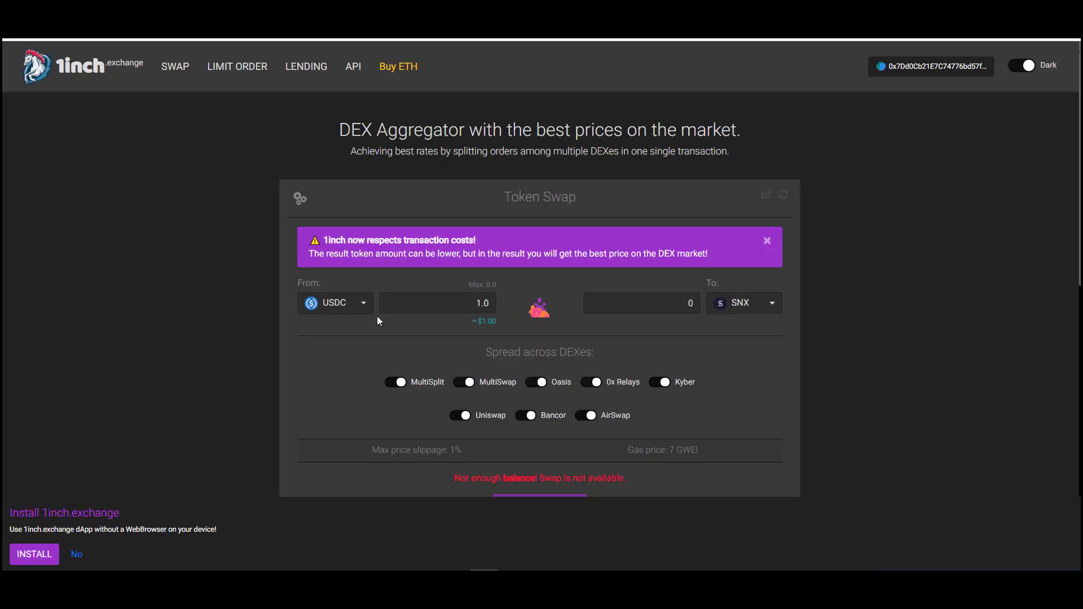
# Set the swap to 0.1 ETH into SNX, keeping SNX as the receive token.
pyautogui.click(365, 304)
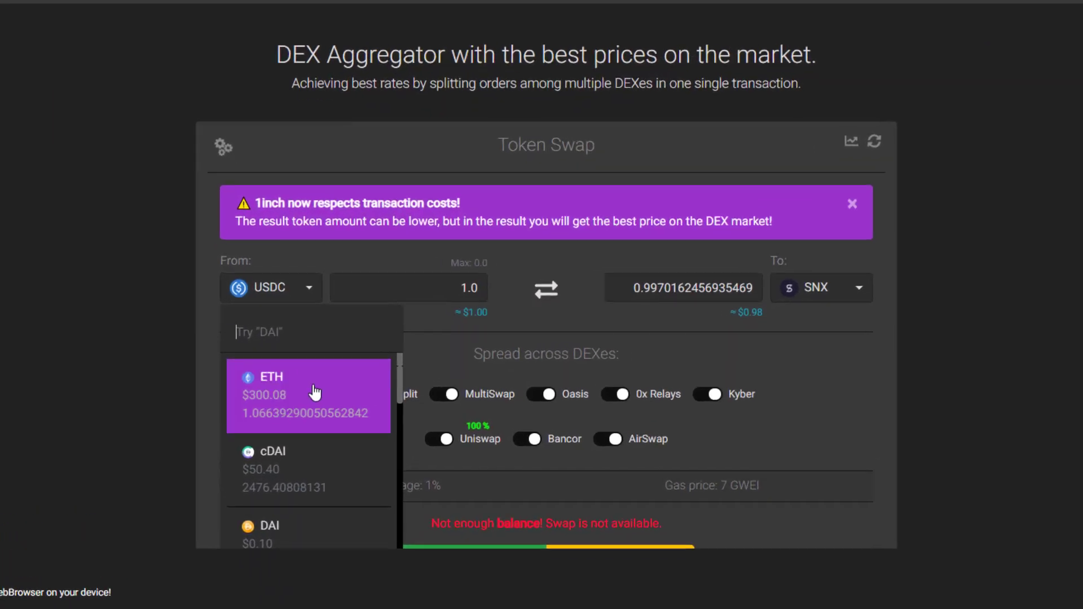
pyautogui.click(336, 373)
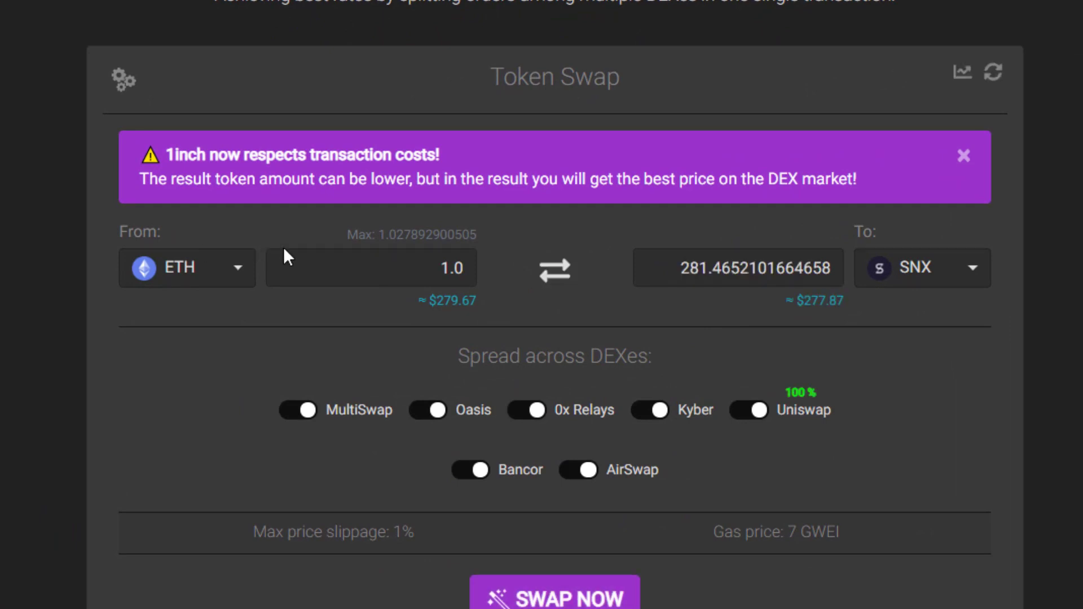
pyautogui.click(969, 285)
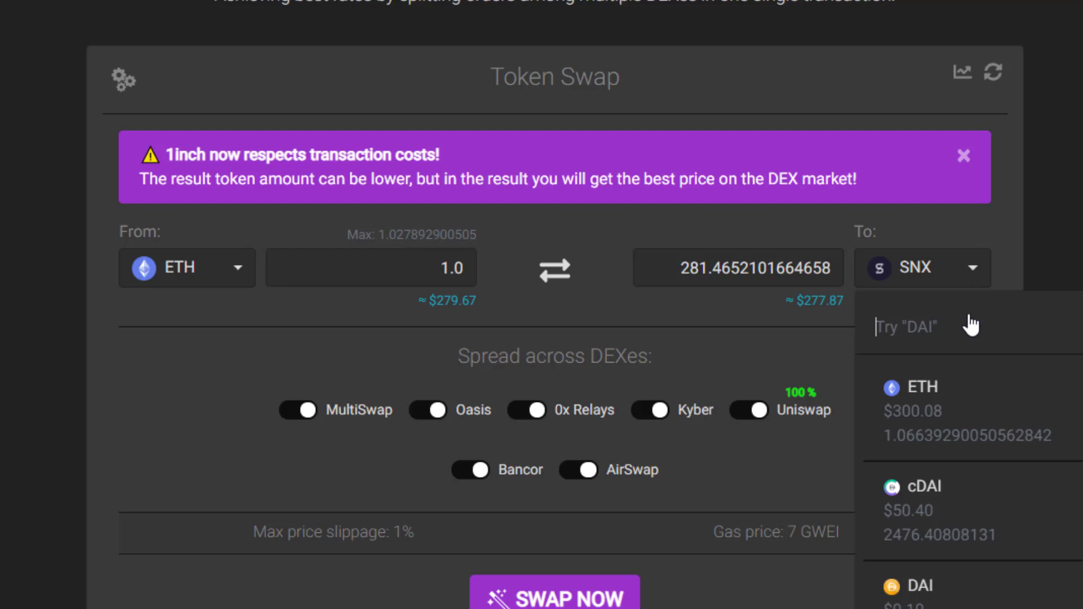
pyautogui.write('asn')
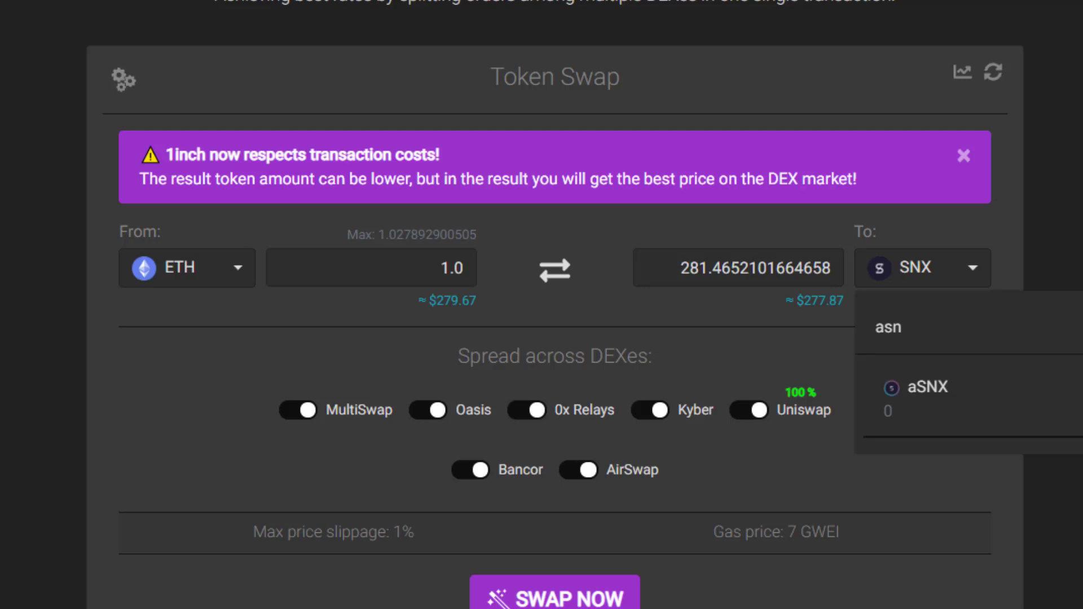
pyautogui.click(704, 106)
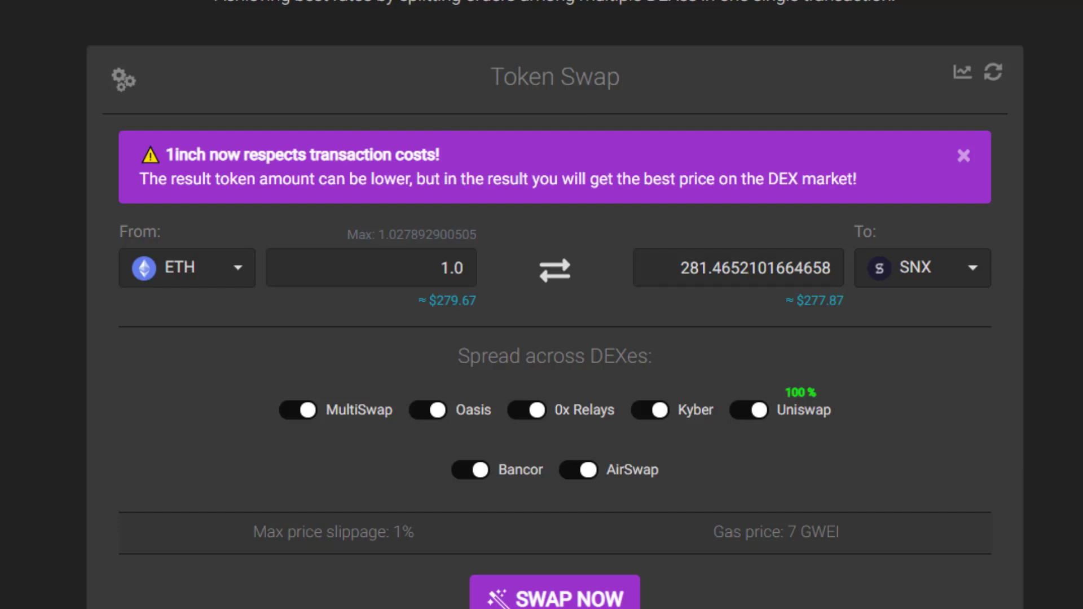
pyautogui.press('BackSpace')
pyautogui.write('0.1')
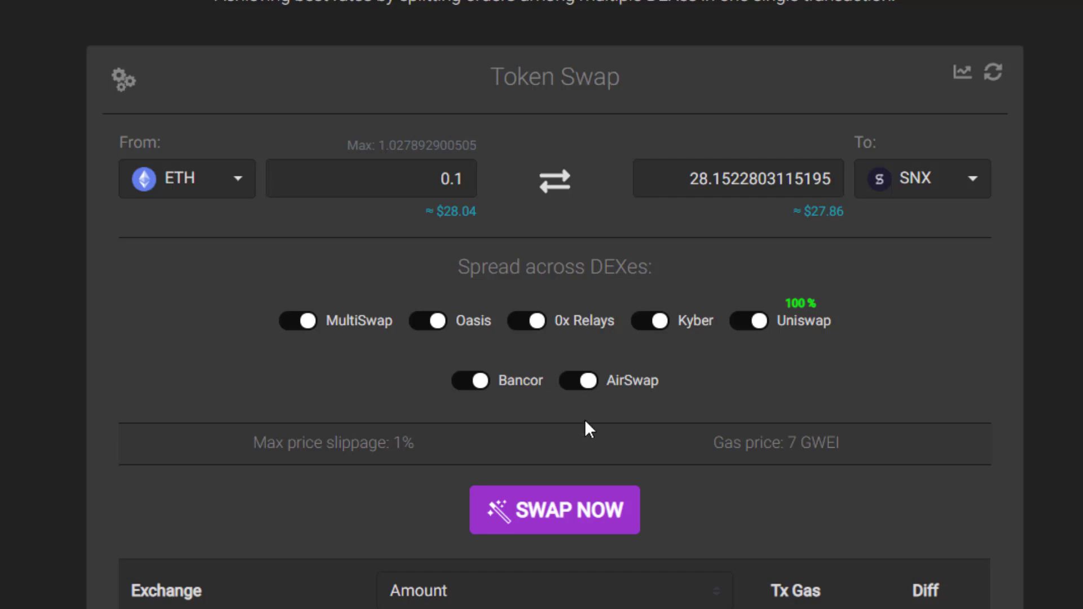
# Send the 0.1 ETH to SNX swap, confirm it in MetaMask, and view it on Etherscan.
pyautogui.click(556, 499)
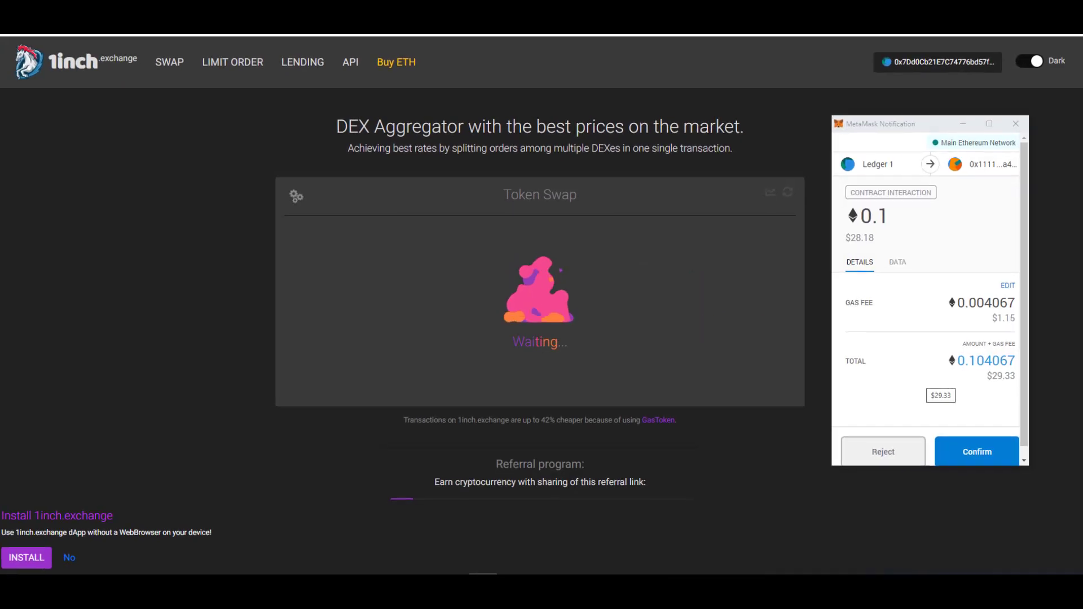
pyautogui.click(981, 454)
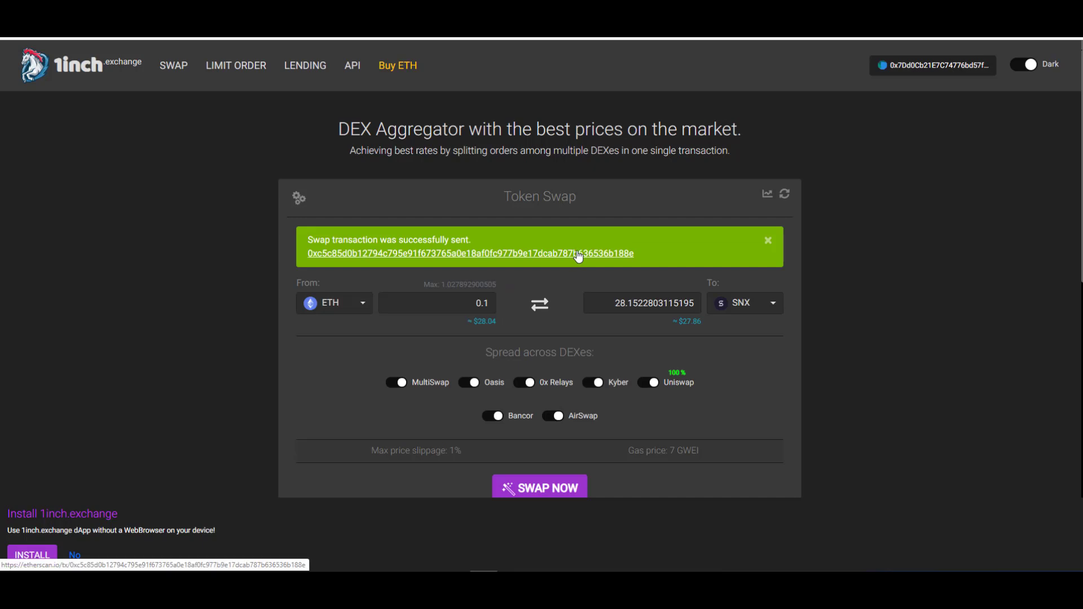
pyautogui.click(478, 258)
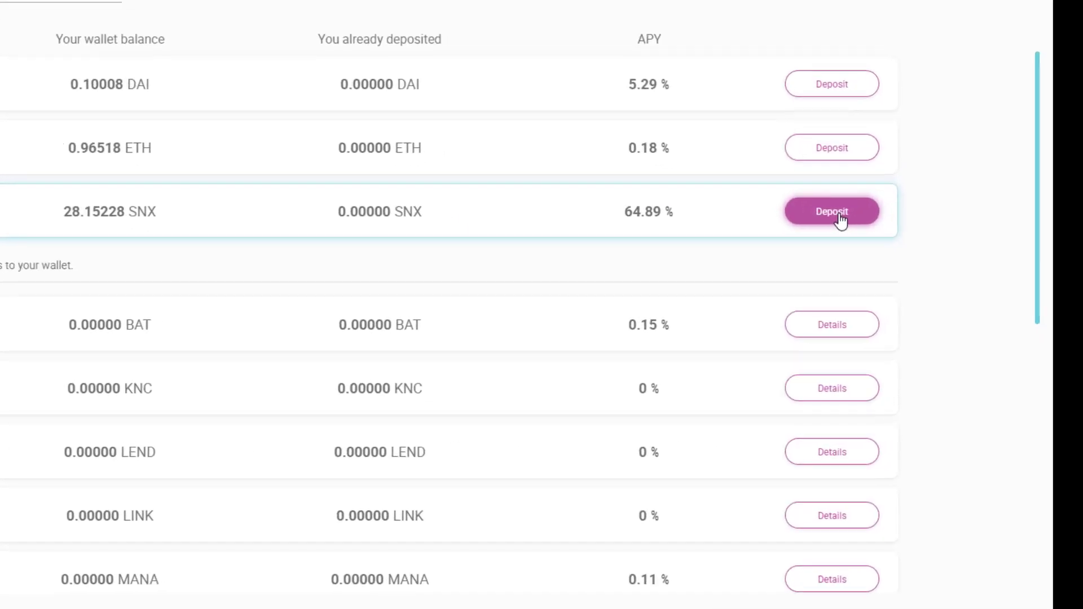
# Open Deposit for Synthetix and highlight the 143.4259 available liquidity, total liquidity and non-collateral status.
pyautogui.click(839, 218)
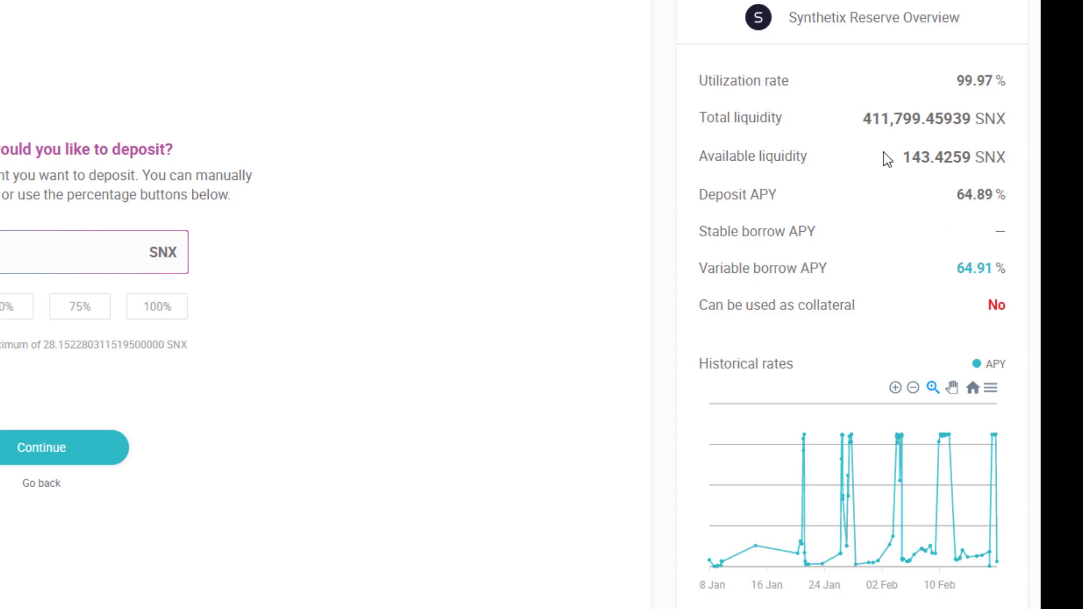
pyautogui.moveTo(899, 158); pyautogui.dragTo(974, 158)
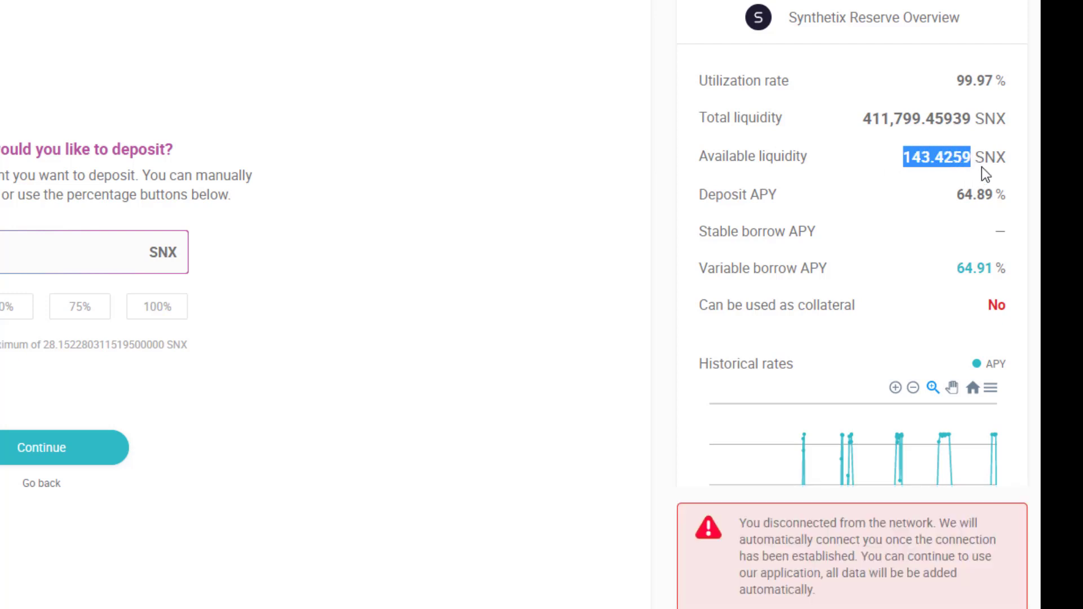
pyautogui.moveTo(865, 118); pyautogui.dragTo(998, 120)
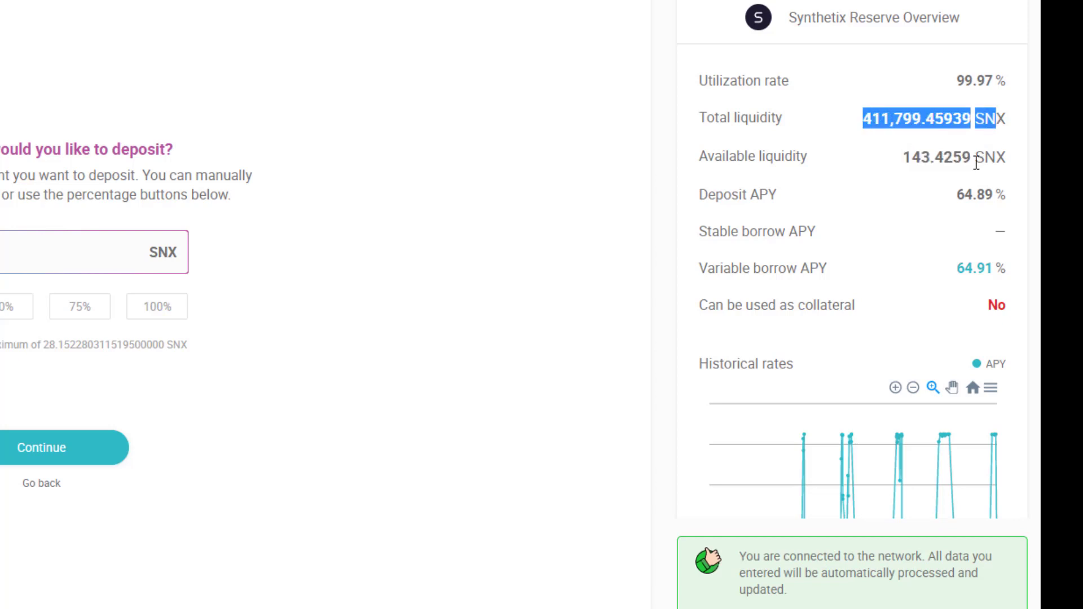
pyautogui.moveTo(701, 305); pyautogui.dragTo(716, 306)
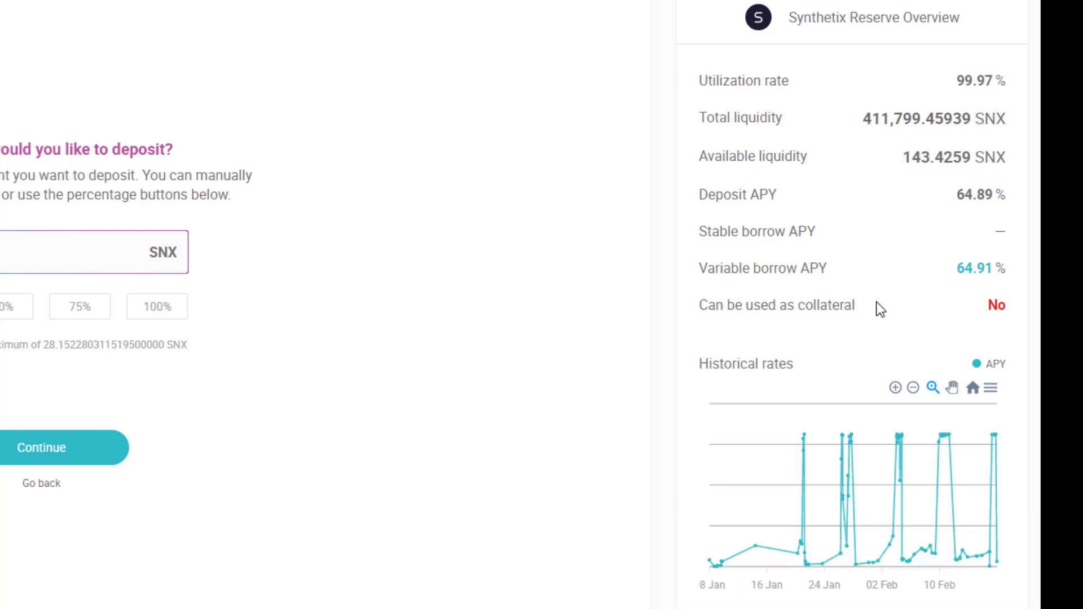
pyautogui.moveTo(888, 303); pyautogui.dragTo(996, 302)
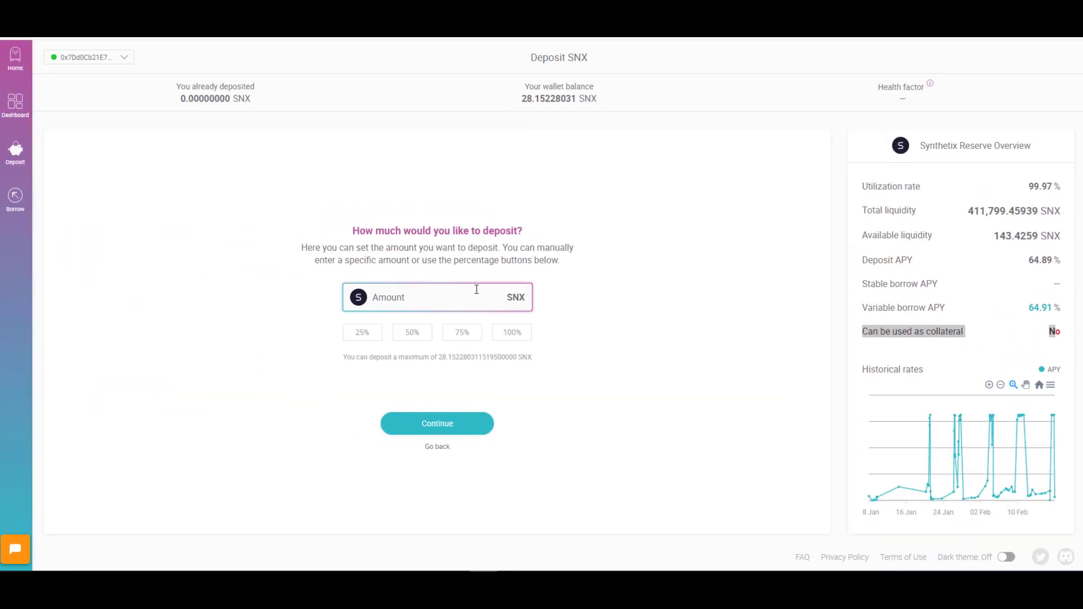
# Deposit the full 28.15228 SNX balance, approving SNX spending at the slow gas fee.
pyautogui.click(514, 334)
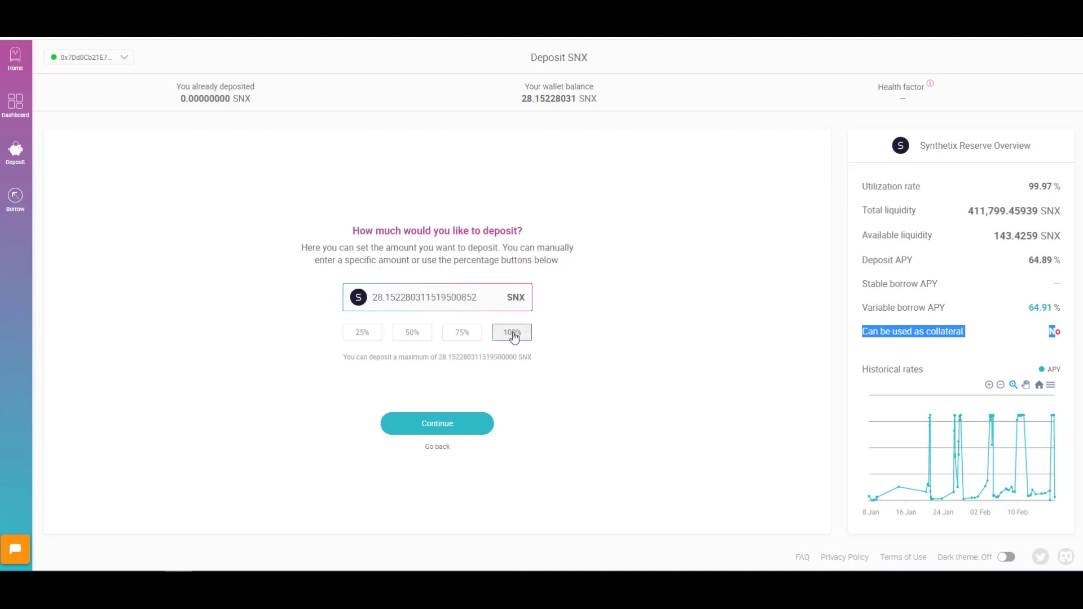
pyautogui.click(466, 431)
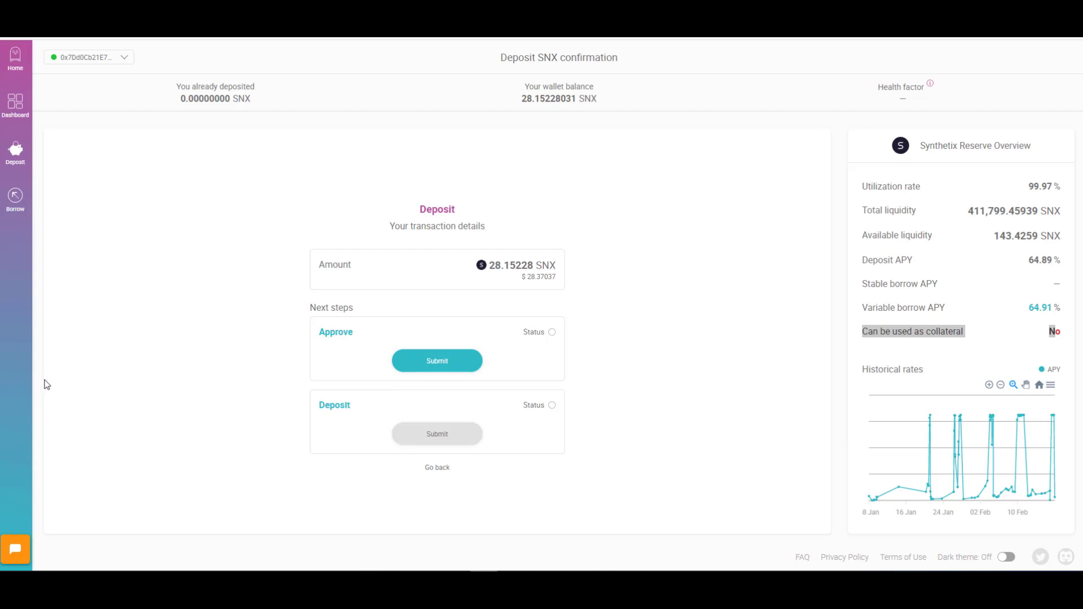
pyautogui.click(426, 361)
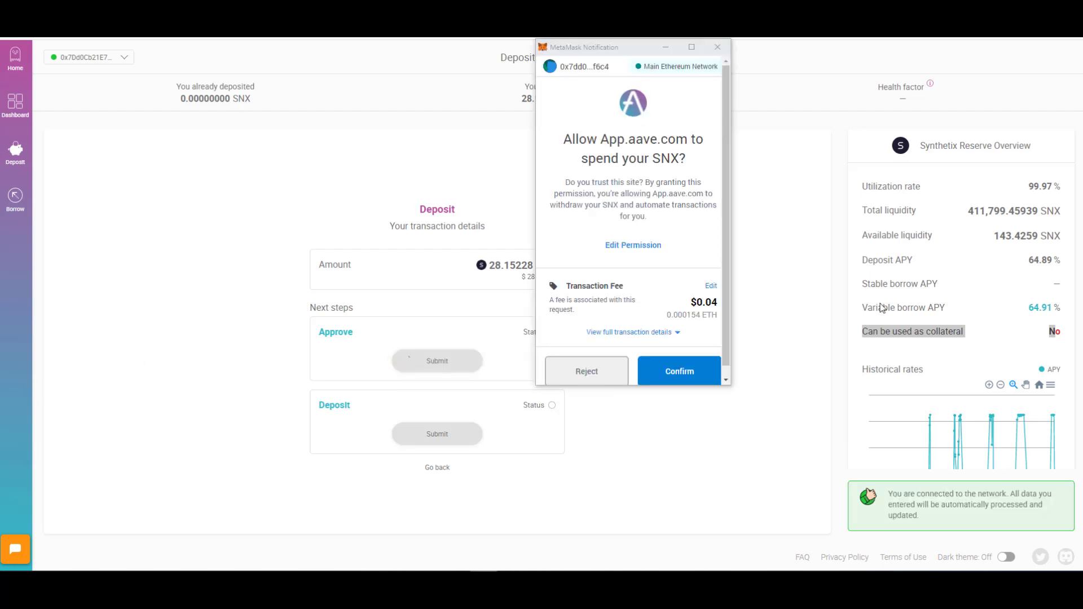
pyautogui.click(709, 291)
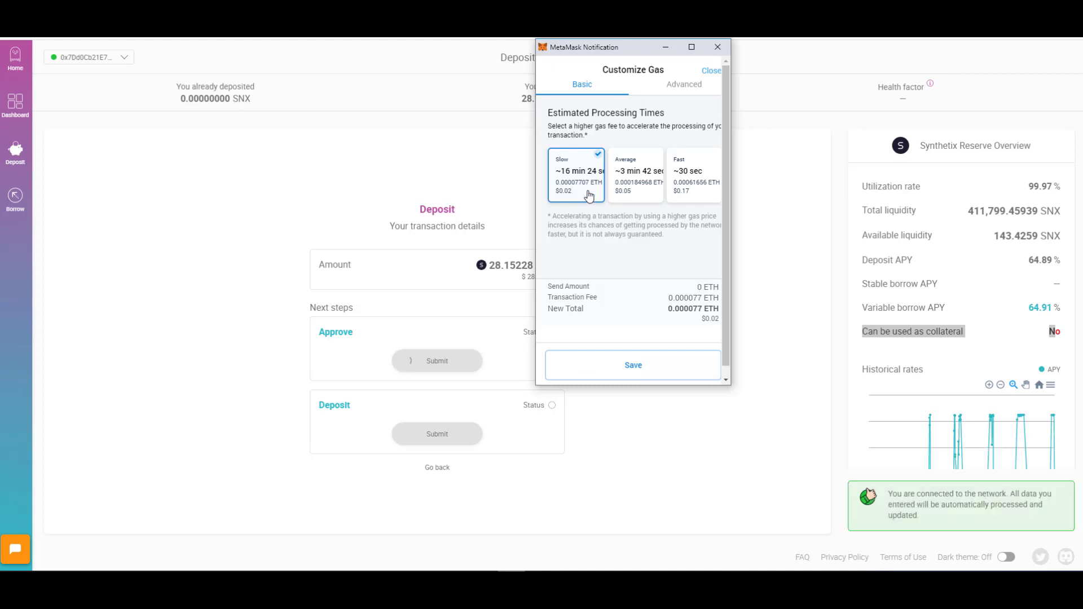
pyautogui.click(609, 374)
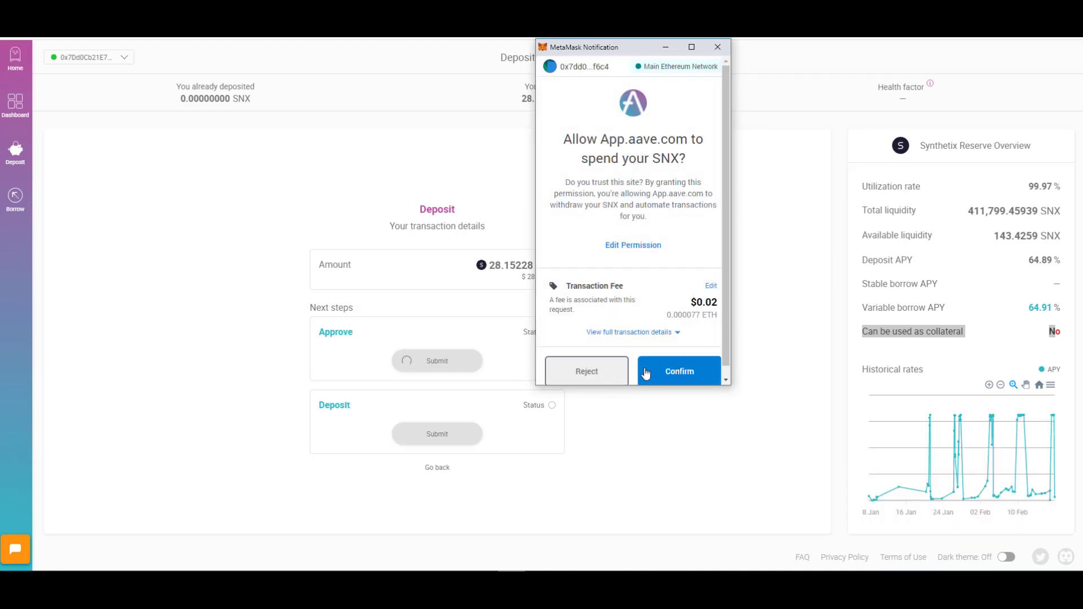
pyautogui.click(671, 372)
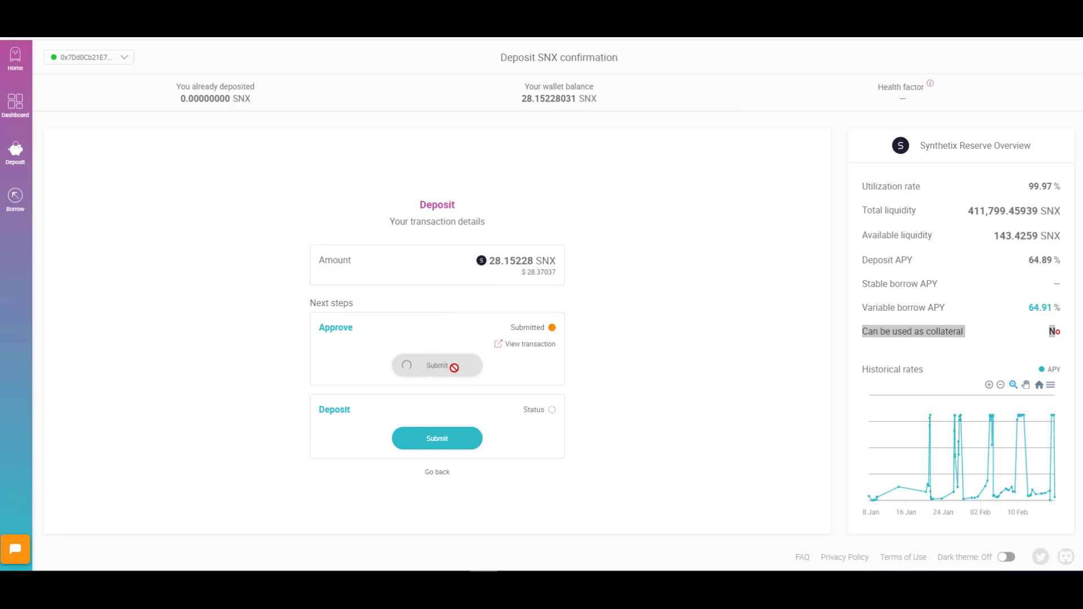
pyautogui.click(525, 350)
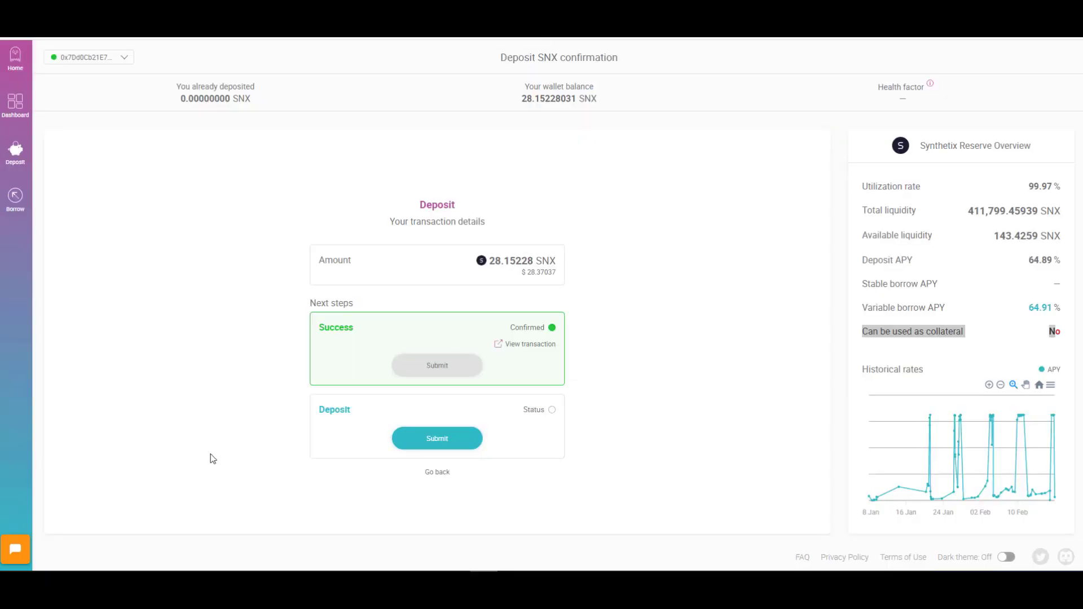
pyautogui.click(437, 445)
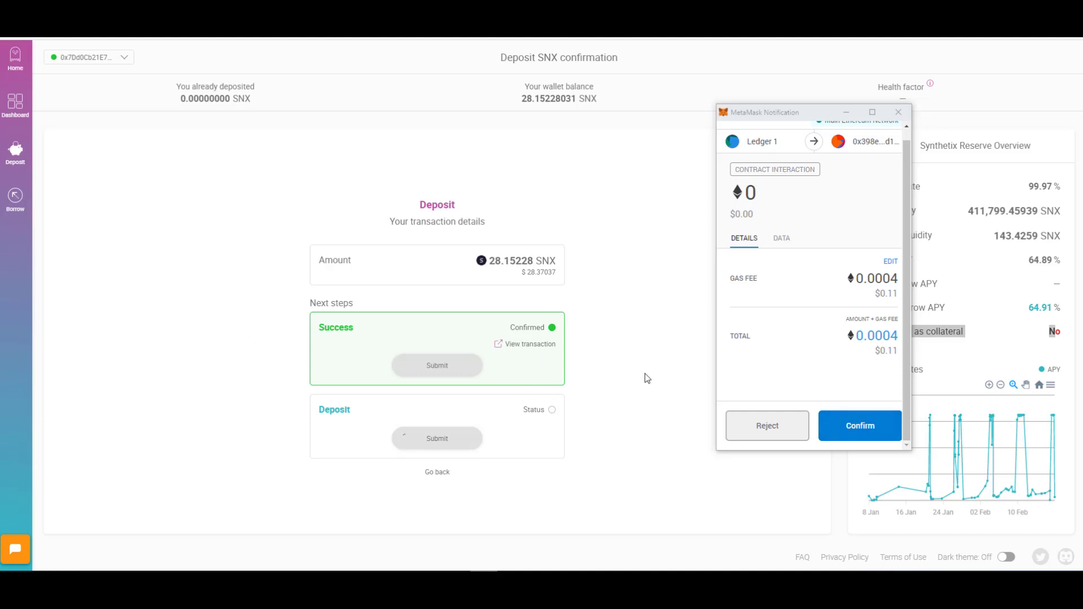
# Confirm the 28.15228 SNX deposit in MetaMask and check it on Etherscan.
pyautogui.click(859, 439)
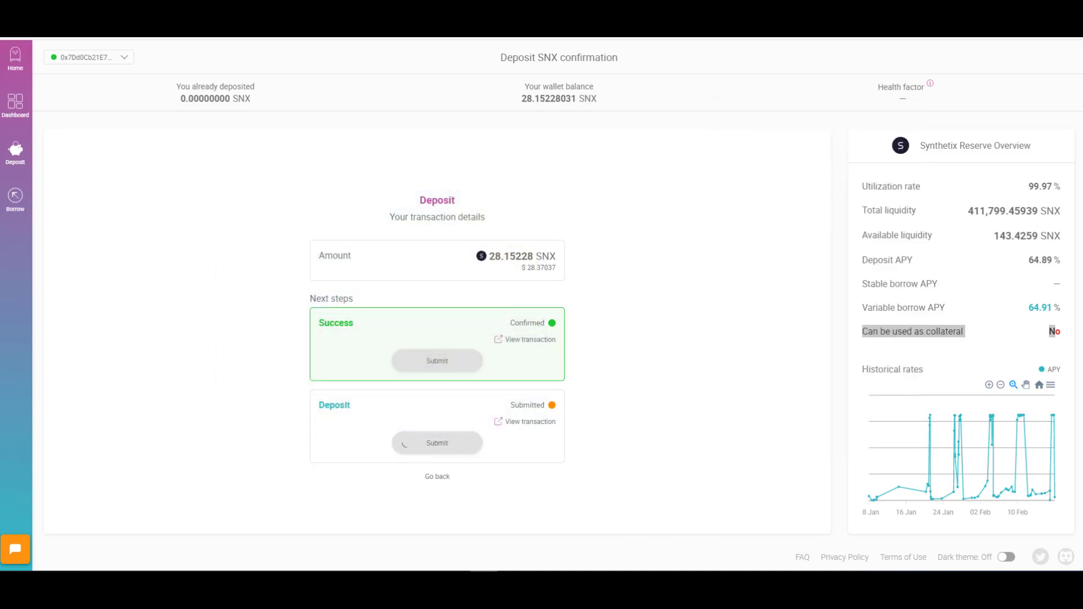
pyautogui.click(522, 425)
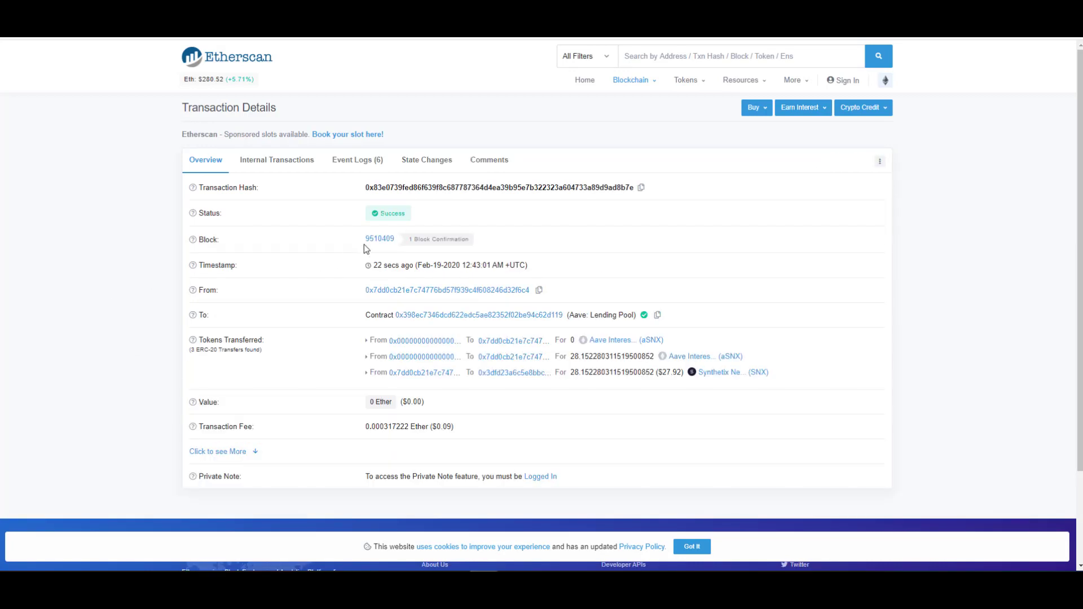
# Close the Etherscan tab and go to the Aave dashboard listing the SNX deposit.
pyautogui.hotkey('ctrl', 'w')
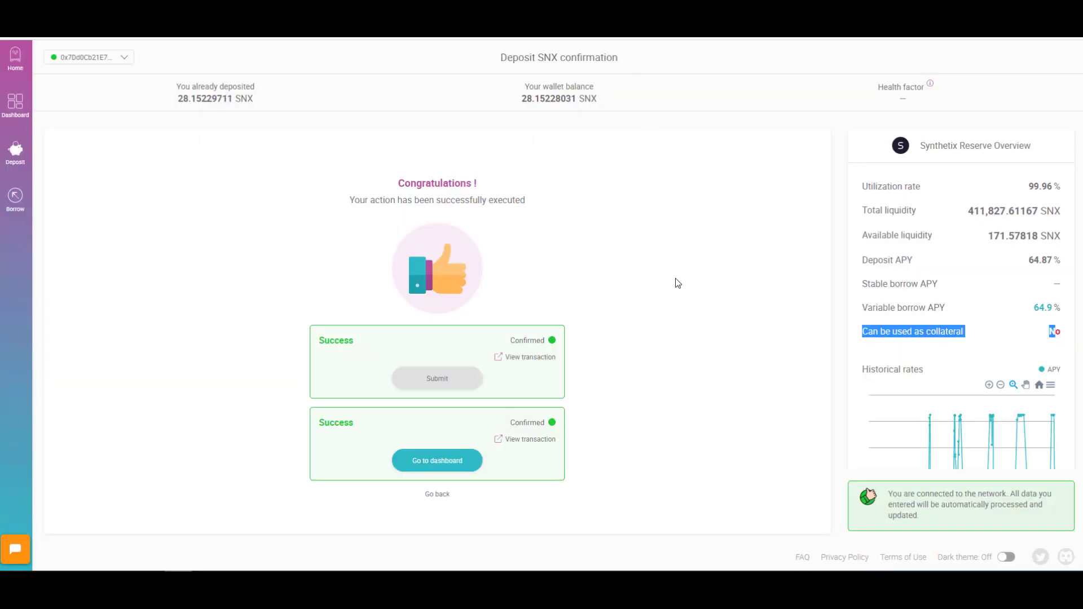
pyautogui.click(436, 461)
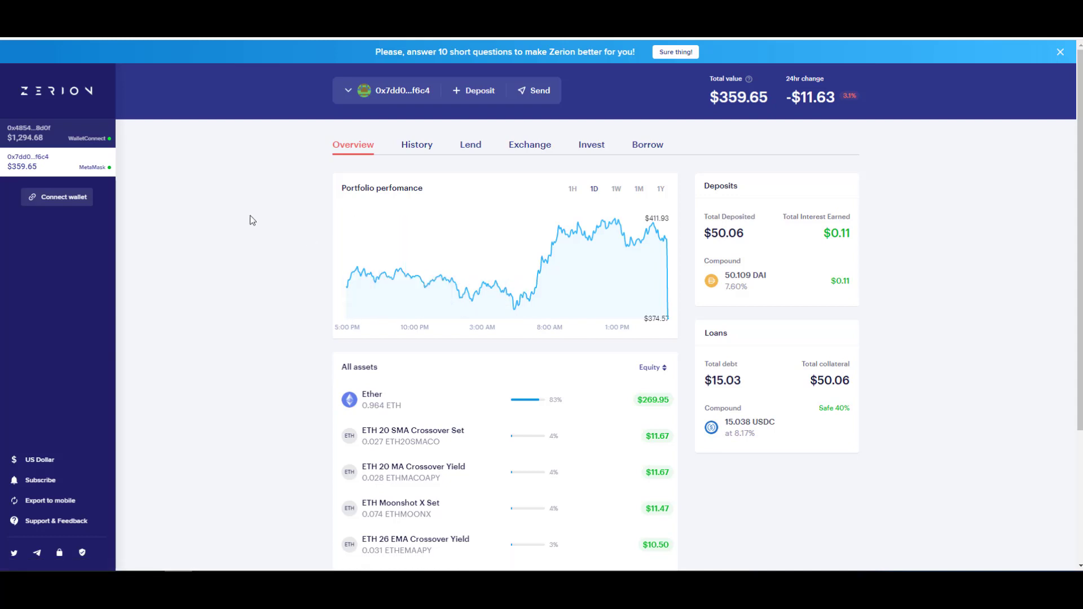
# Scroll through the Zerion assets list to review the 28.152 aSNX holding.
pyautogui.scroll(-1, 255, 219)
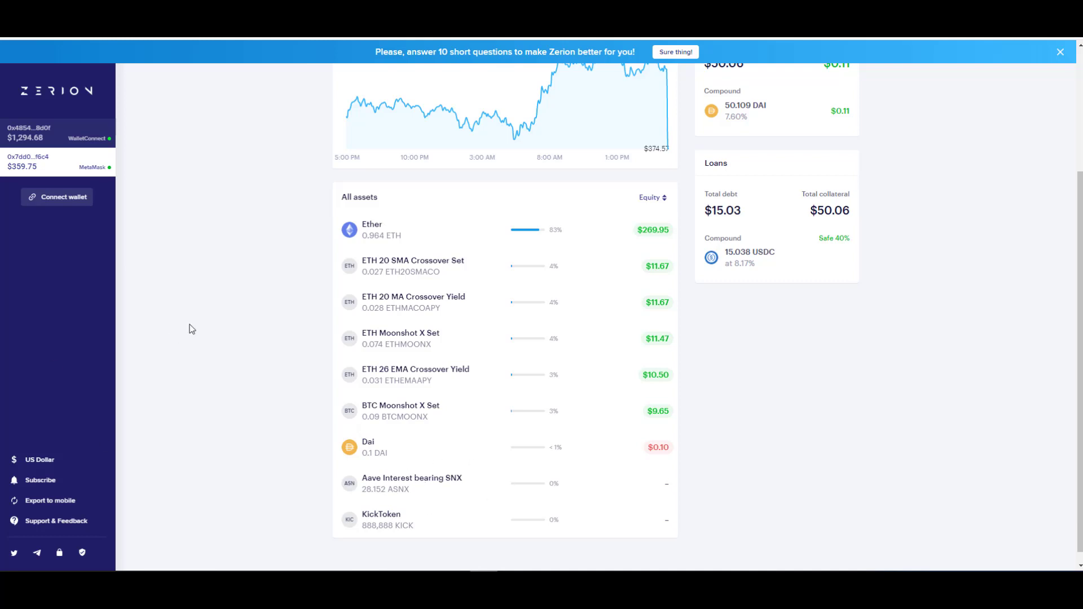
pyautogui.scroll(3, 192, 330)
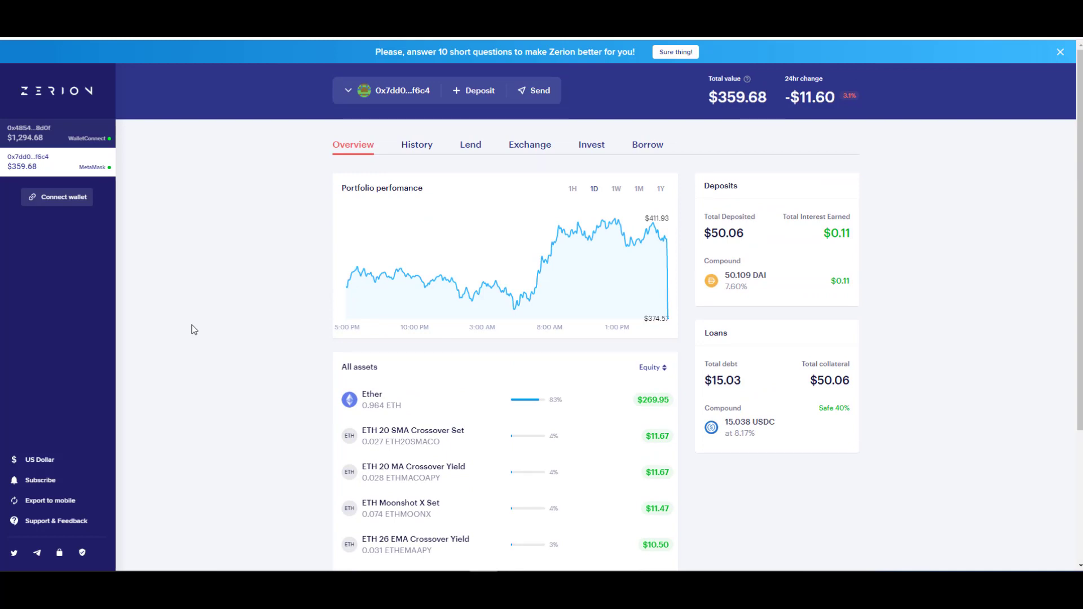
pyautogui.scroll(-1, 192, 330)
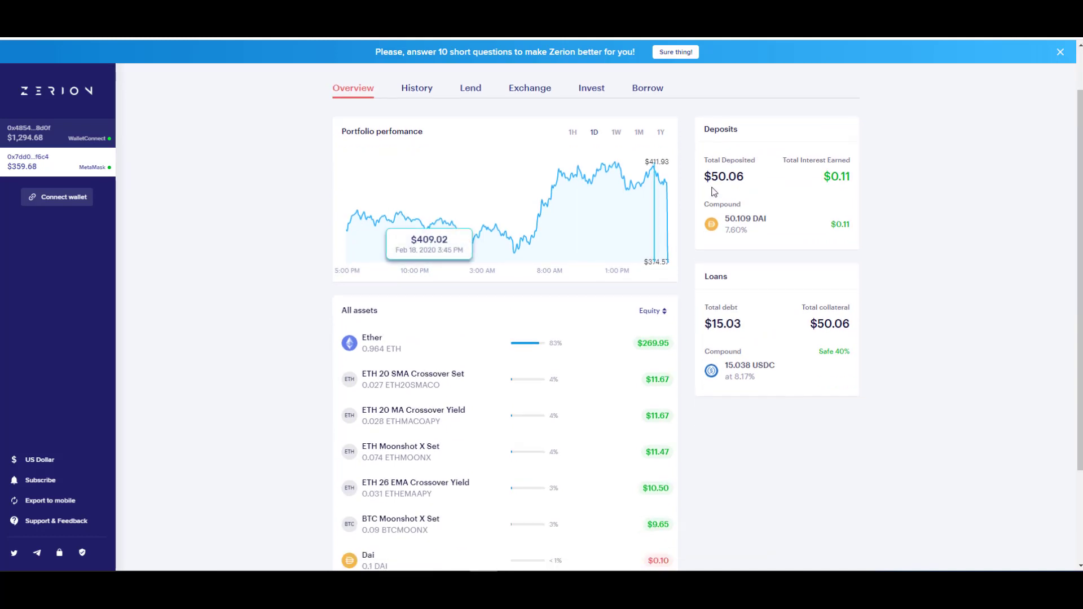
pyautogui.scroll(-1, 725, 299)
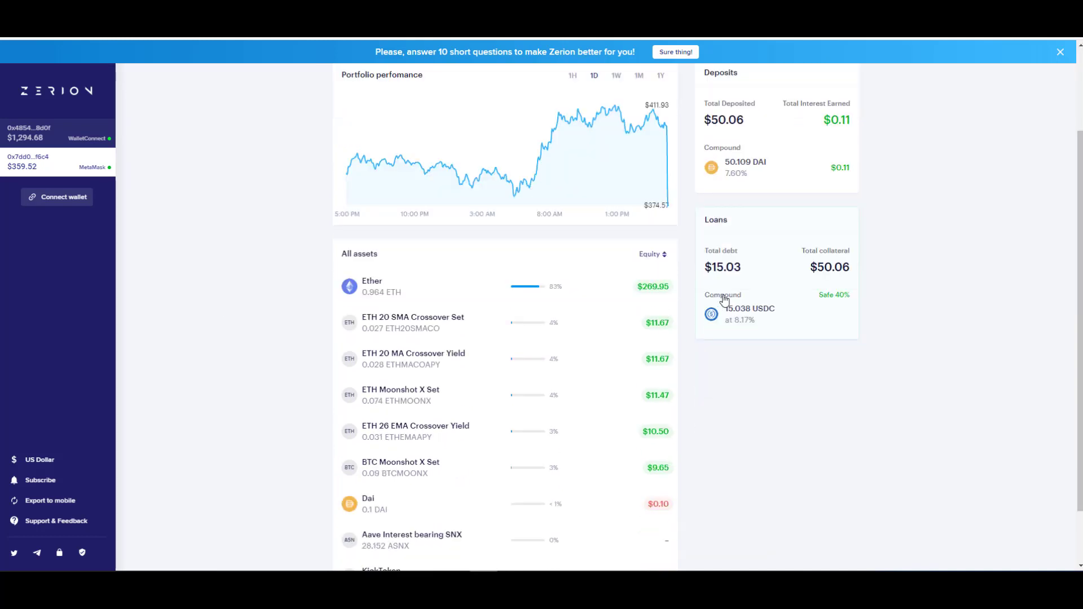
pyautogui.scroll(-1, 726, 300)
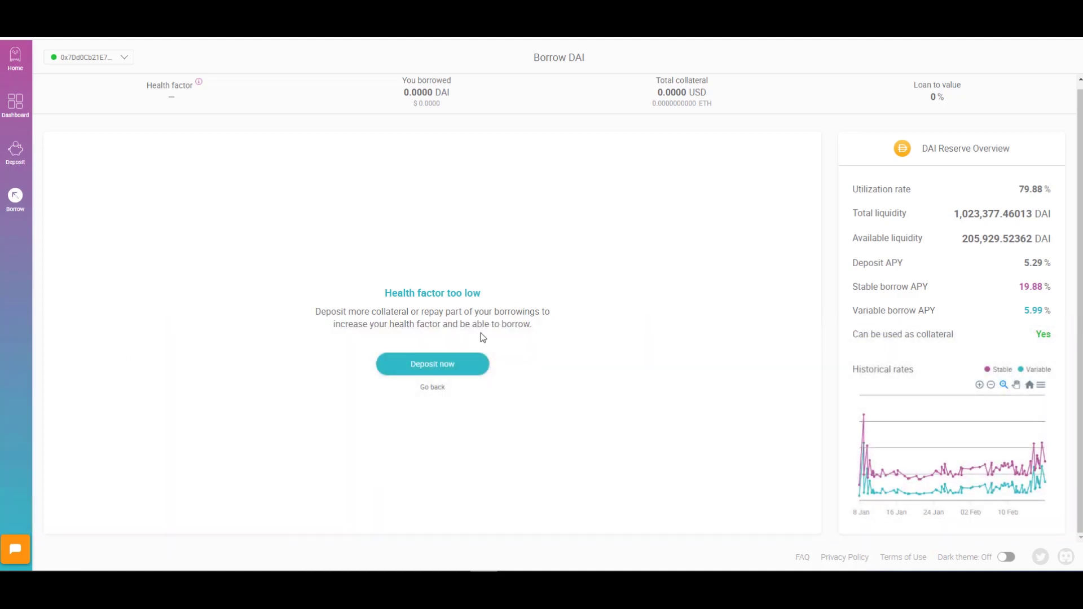
# Deposit 0.1 ETH as collateral at the slow gas fee, then return to the dashboard.
pyautogui.click(462, 367)
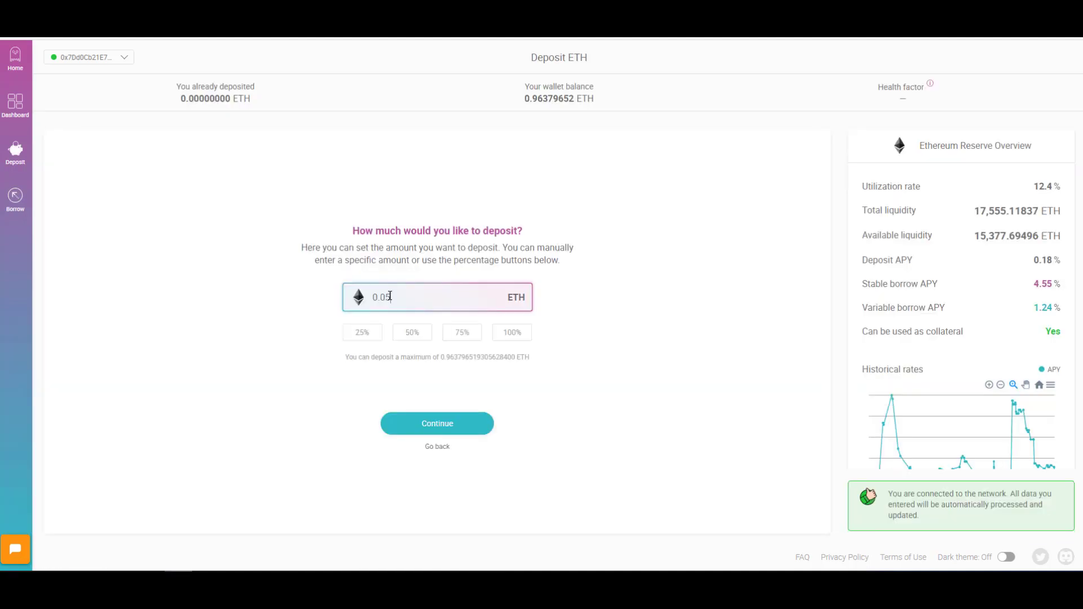
pyautogui.press('BackSpace')
pyautogui.press('BackSpace')
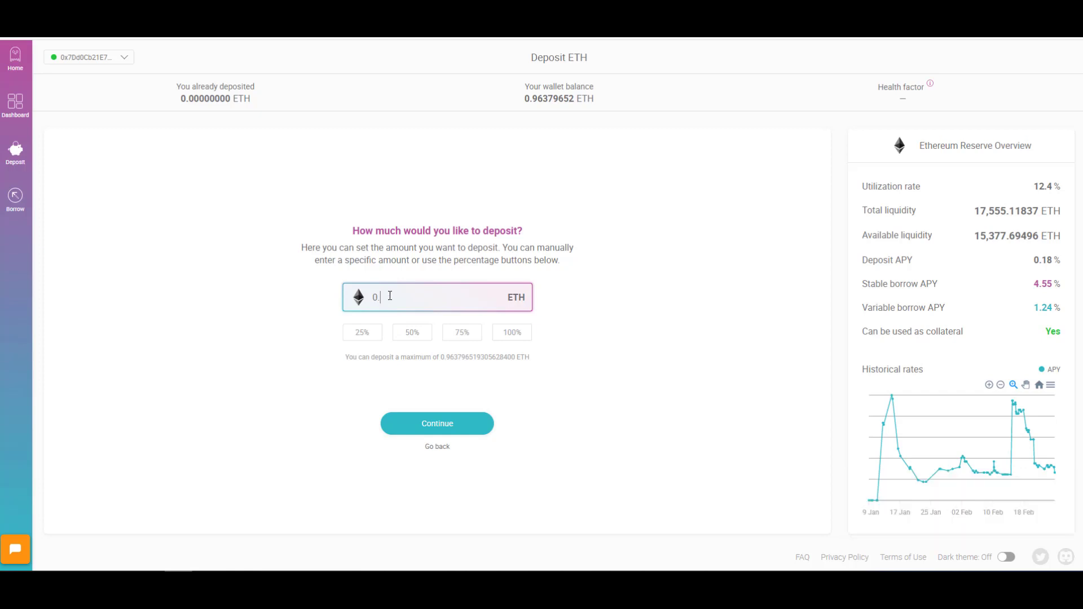
pyautogui.write('1')
pyautogui.click(460, 427)
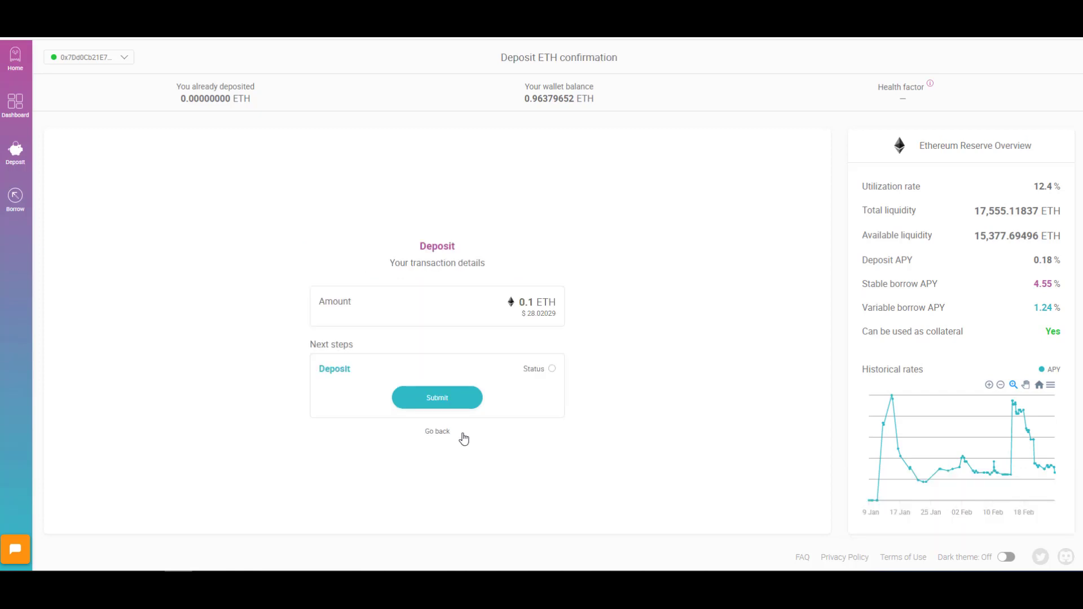
pyautogui.click(435, 404)
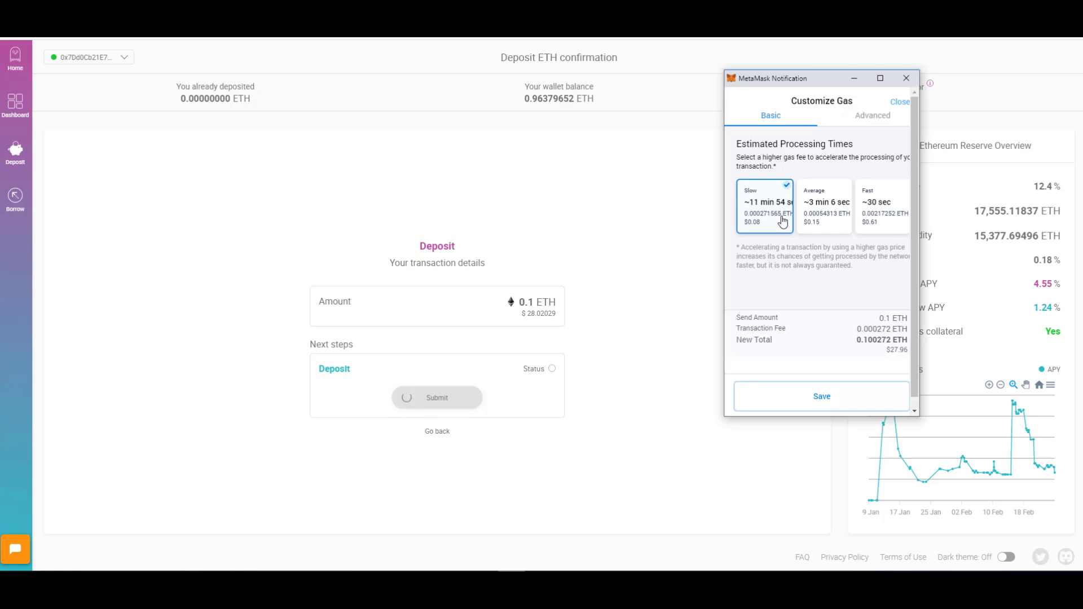
pyautogui.click(840, 397)
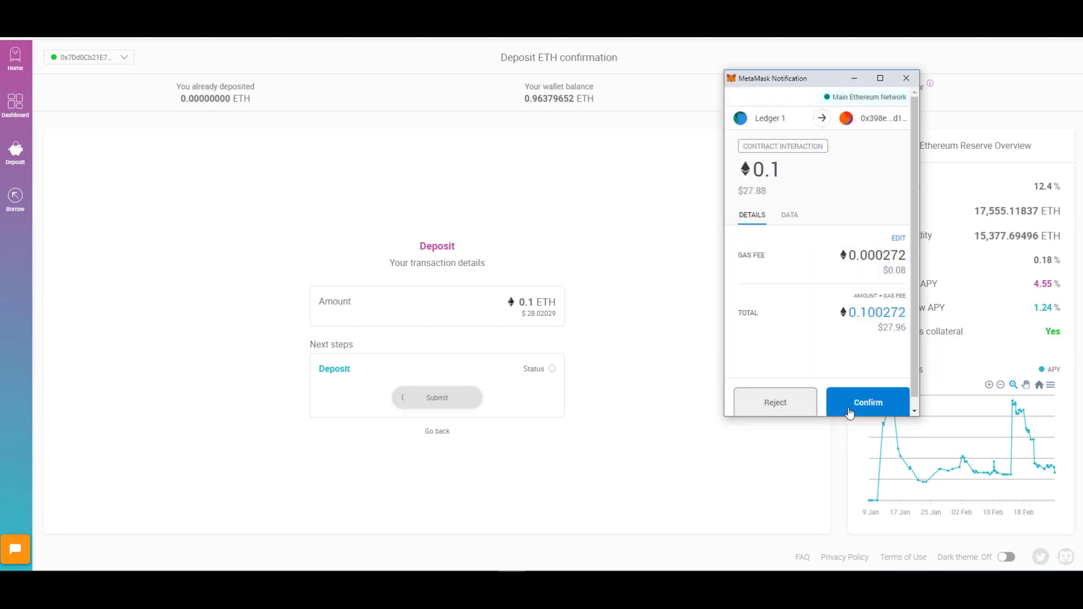
pyautogui.click(852, 403)
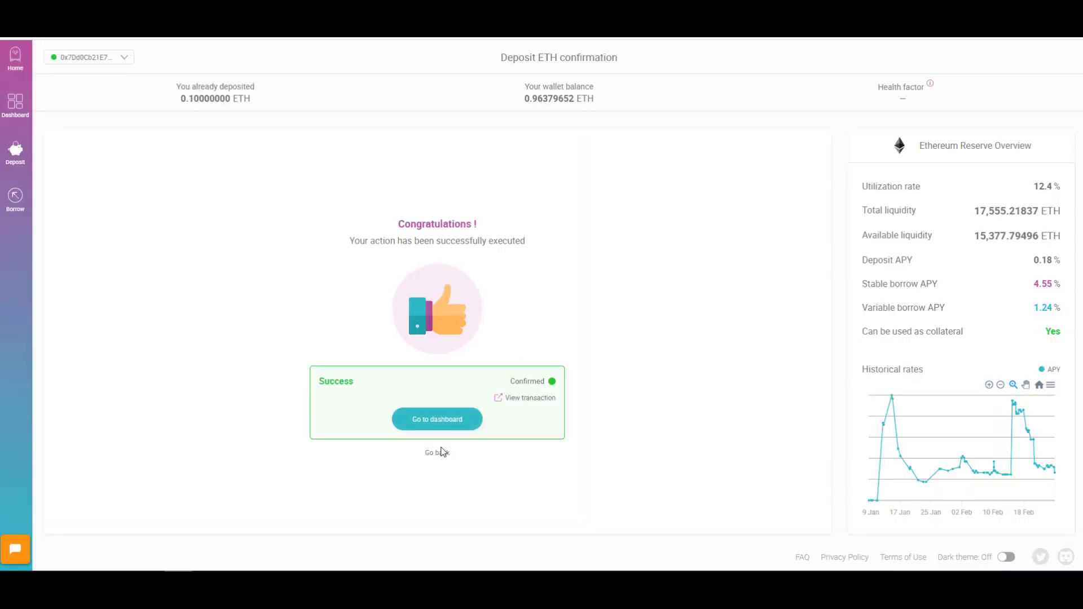
pyautogui.click(446, 424)
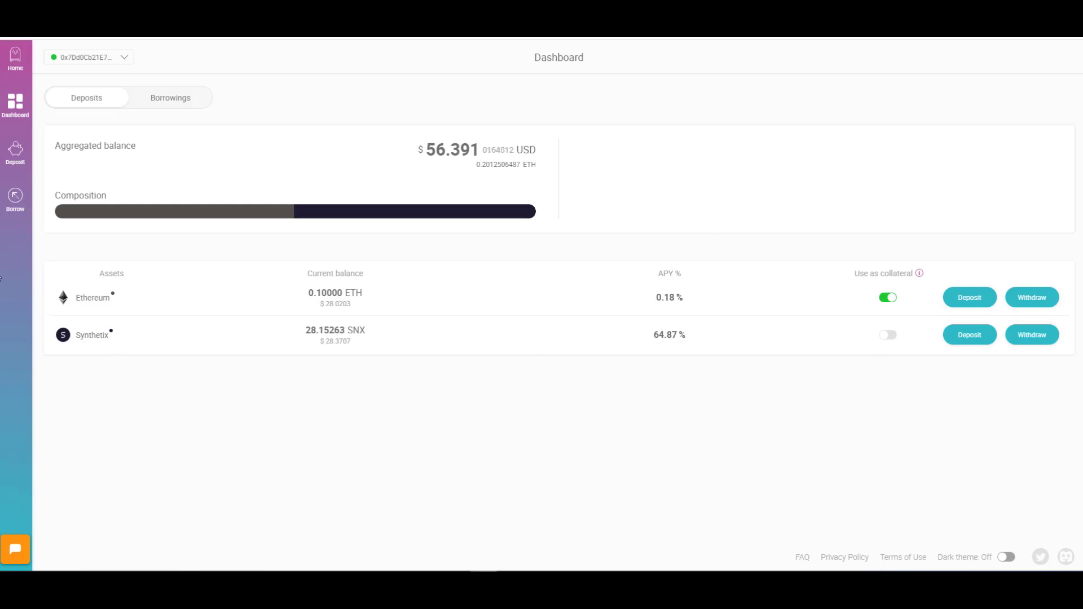
# Browse the borrowable assets list and open the TrueUSD borrow form.
pyautogui.click(17, 199)
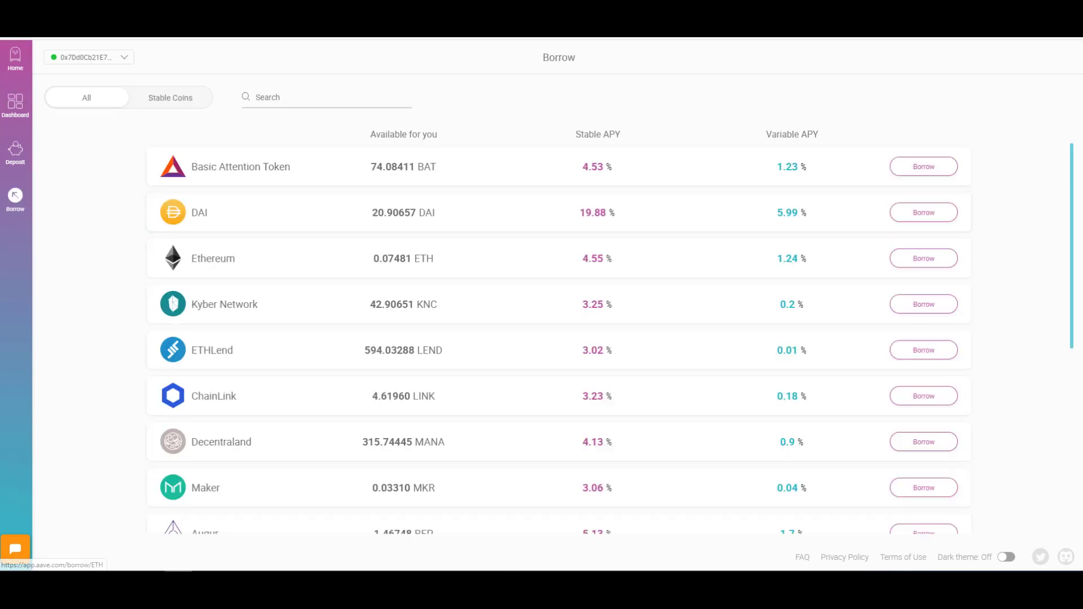
pyautogui.scroll(-1, 564, 294)
pyautogui.scroll(-3, 572, 293)
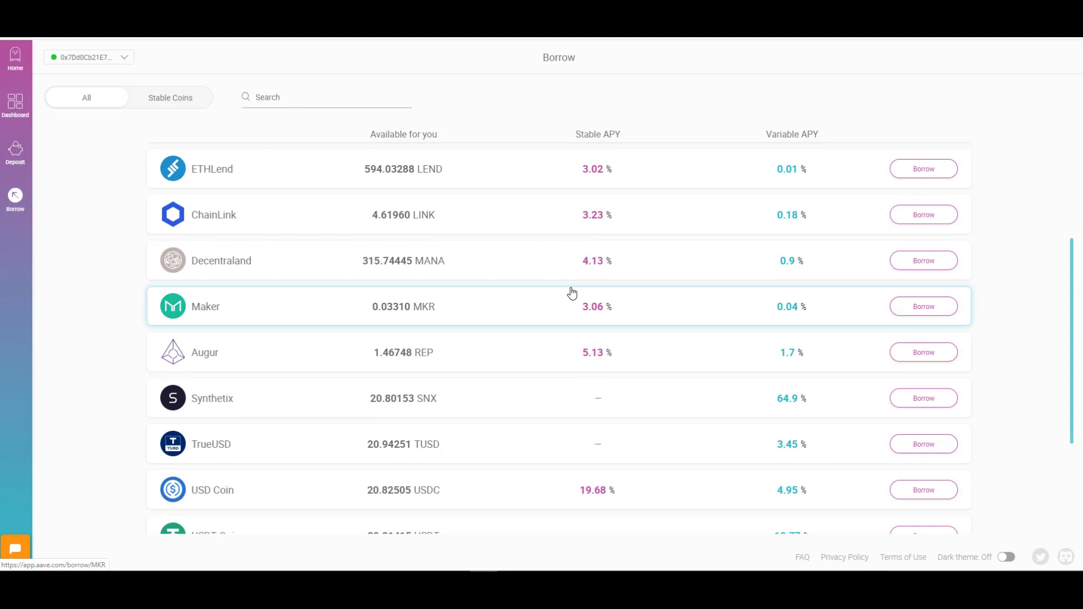
pyautogui.scroll(-1, 572, 293)
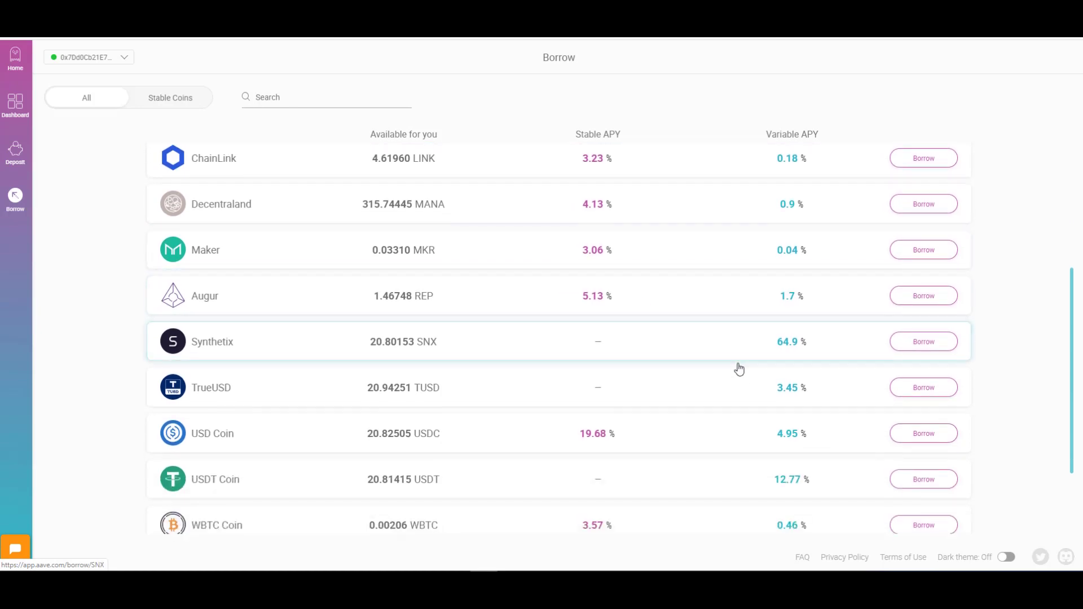
pyautogui.click(910, 395)
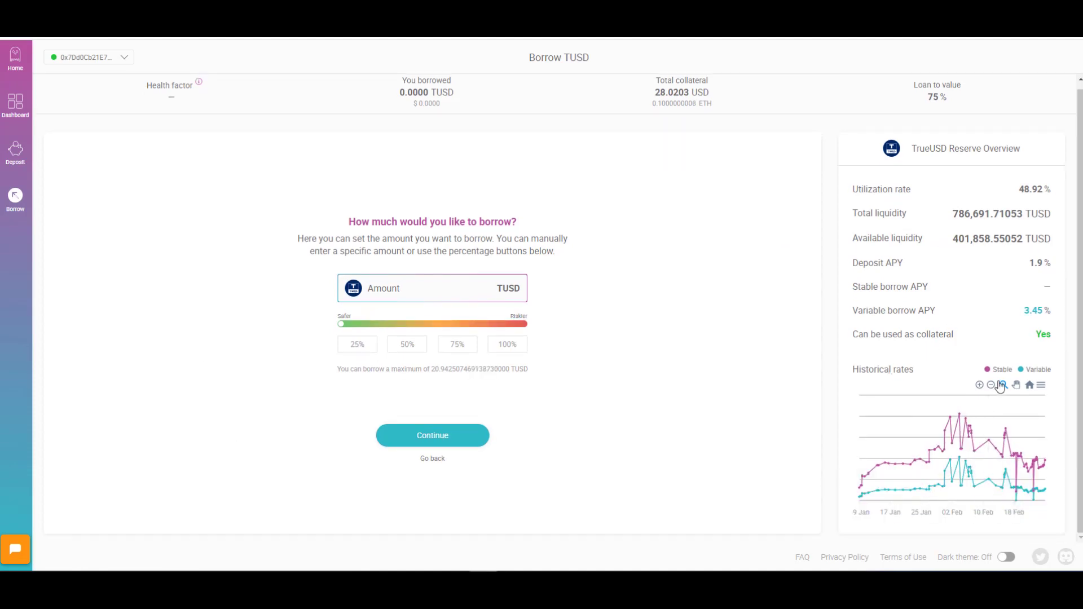
# Fill the TUSD borrow amount with 50% of the maximum, about 10.47 TUSD.
pyautogui.moveTo(992, 418)
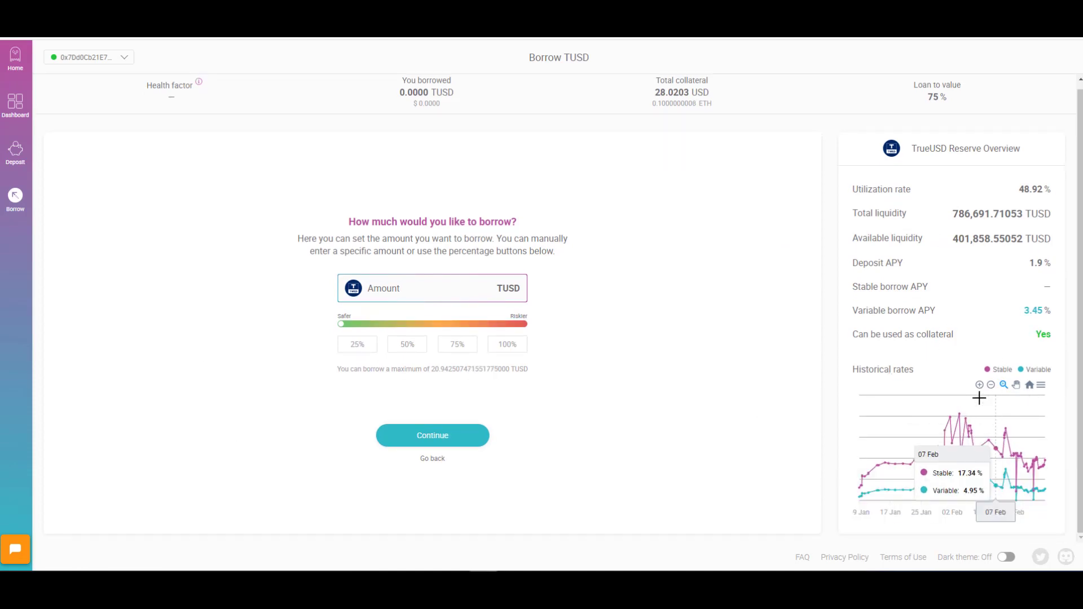
pyautogui.moveTo(956, 419)
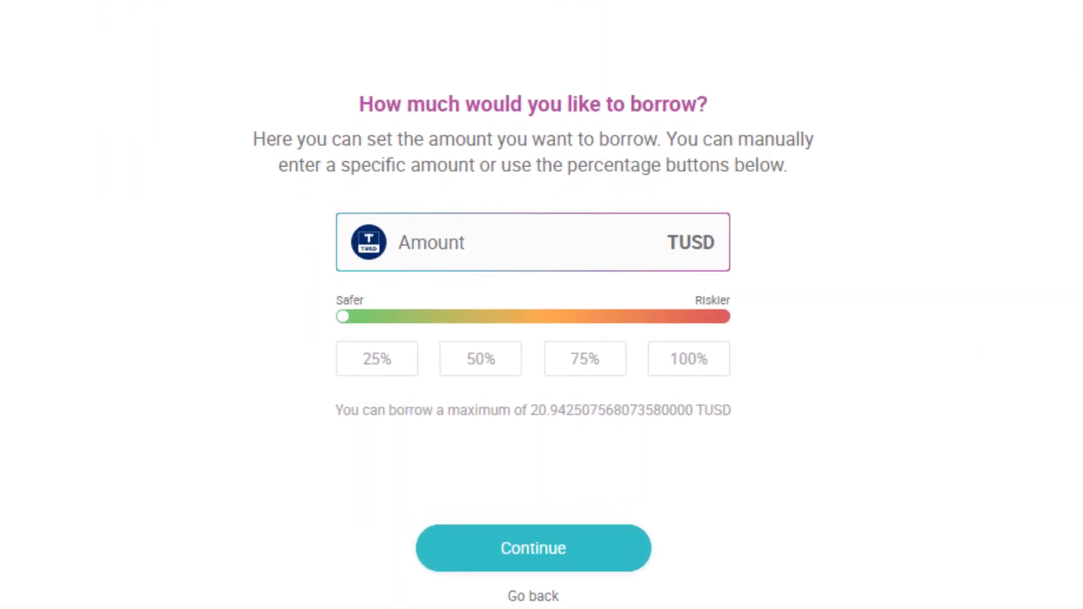
pyautogui.click(480, 359)
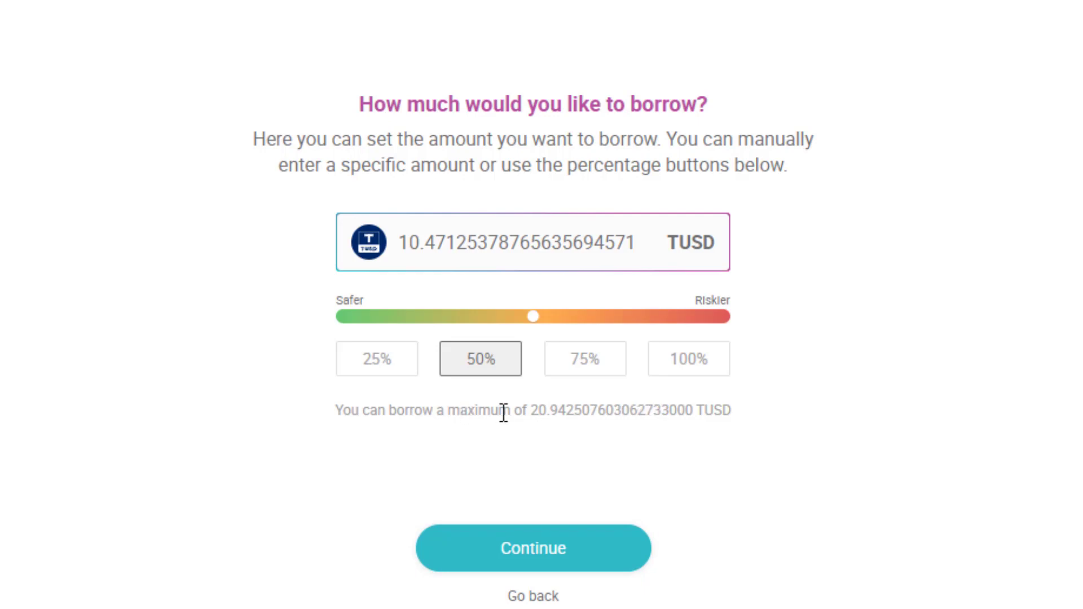
pyautogui.moveTo(529, 410); pyautogui.dragTo(732, 411)
# Choose the 3.45% variable rate and approve the 10.47 TUSD borrow in MetaMask.
pyautogui.click(559, 520)
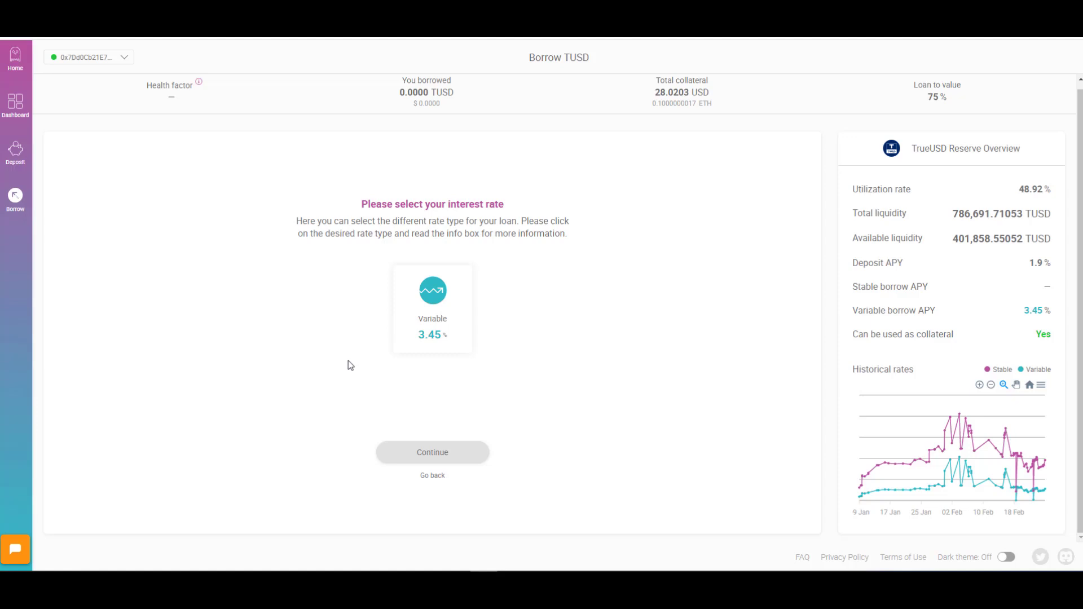
pyautogui.click(433, 308)
pyautogui.click(440, 453)
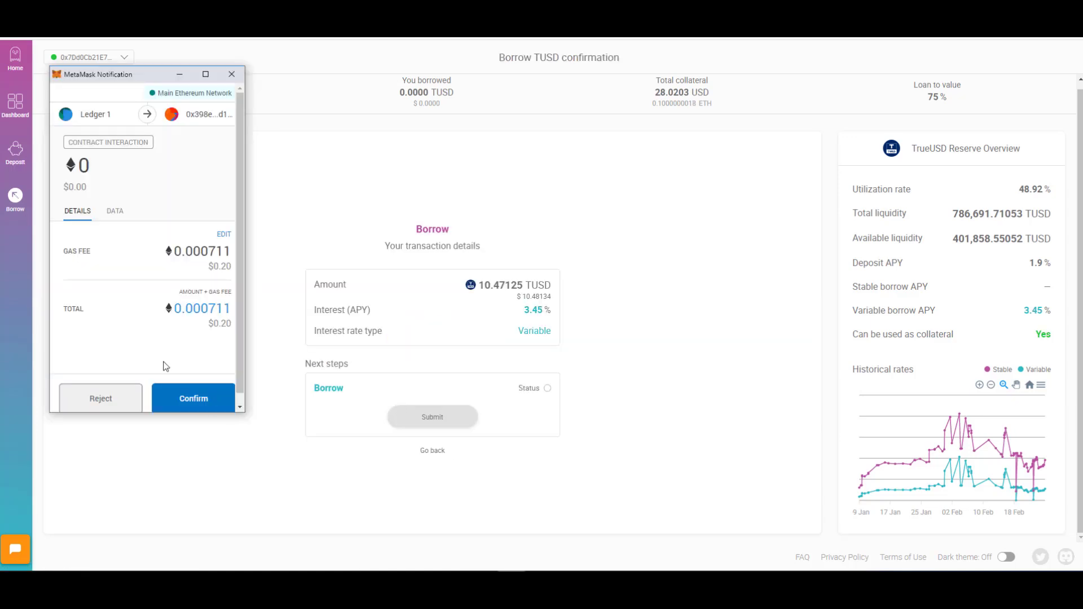
pyautogui.click(188, 399)
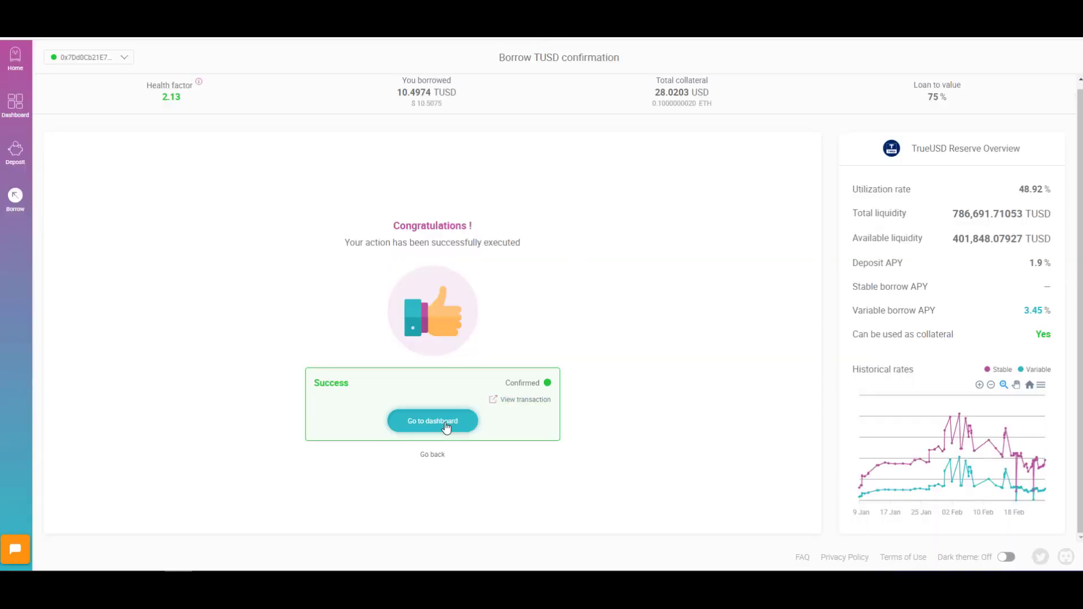
# Return to the dashboard, read the Health factor explanation, then dismiss it.
pyautogui.click(446, 427)
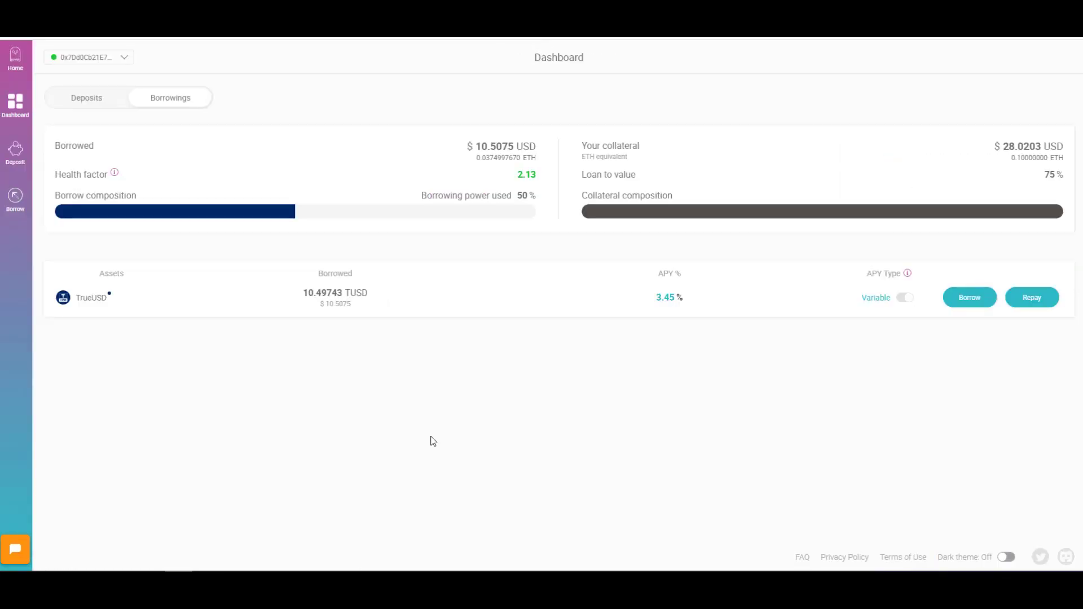
pyautogui.click(114, 172)
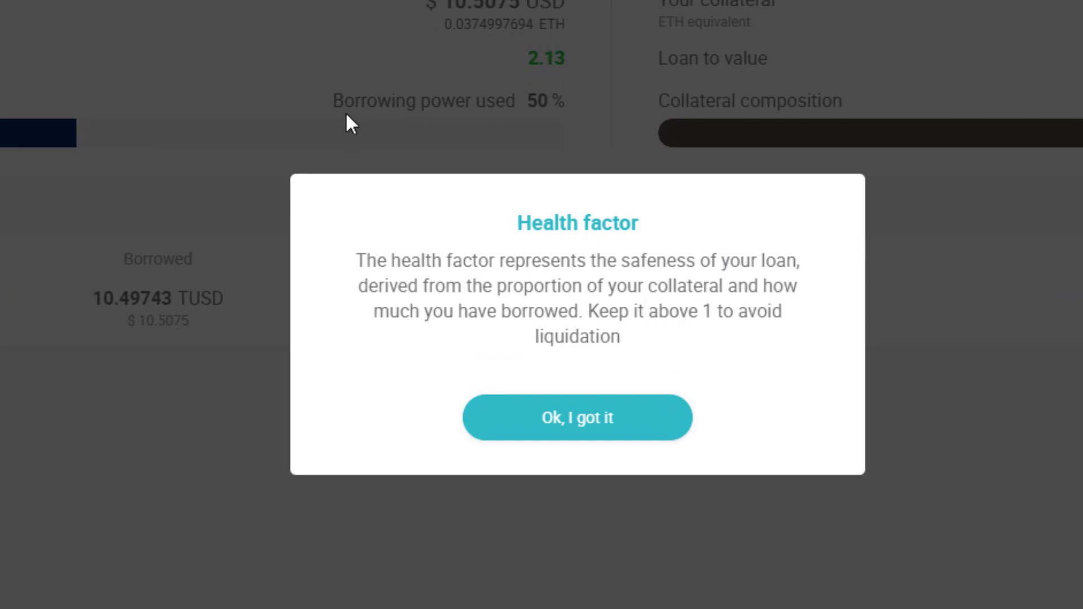
pyautogui.click(674, 427)
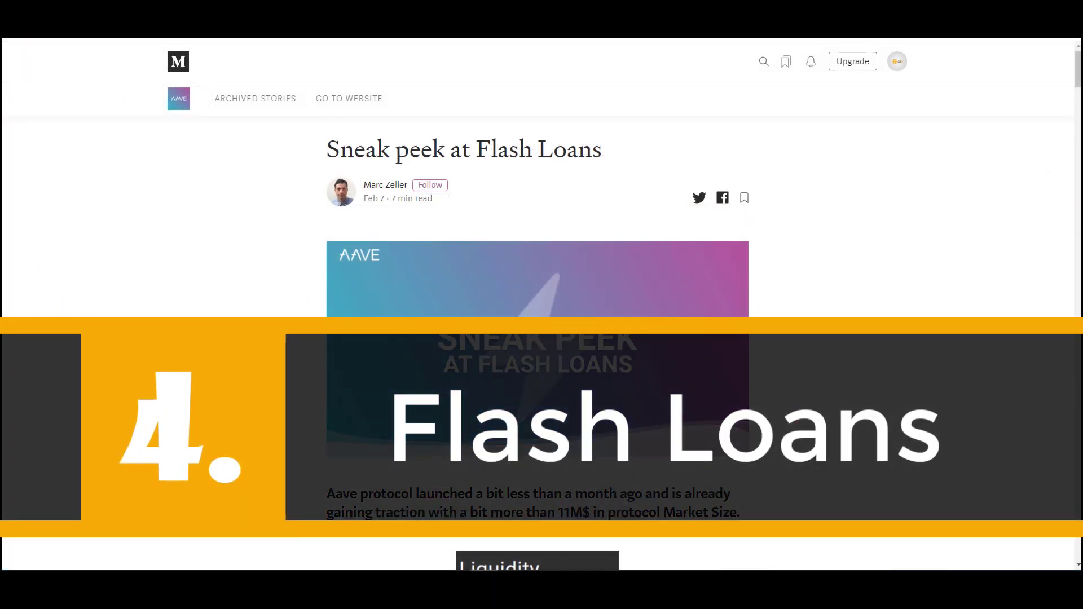
# Scroll the flash loans article past the Liquidity image to the James Todaro tweet.
pyautogui.scroll(-1, 128, 262)
pyautogui.scroll(-3, 129, 263)
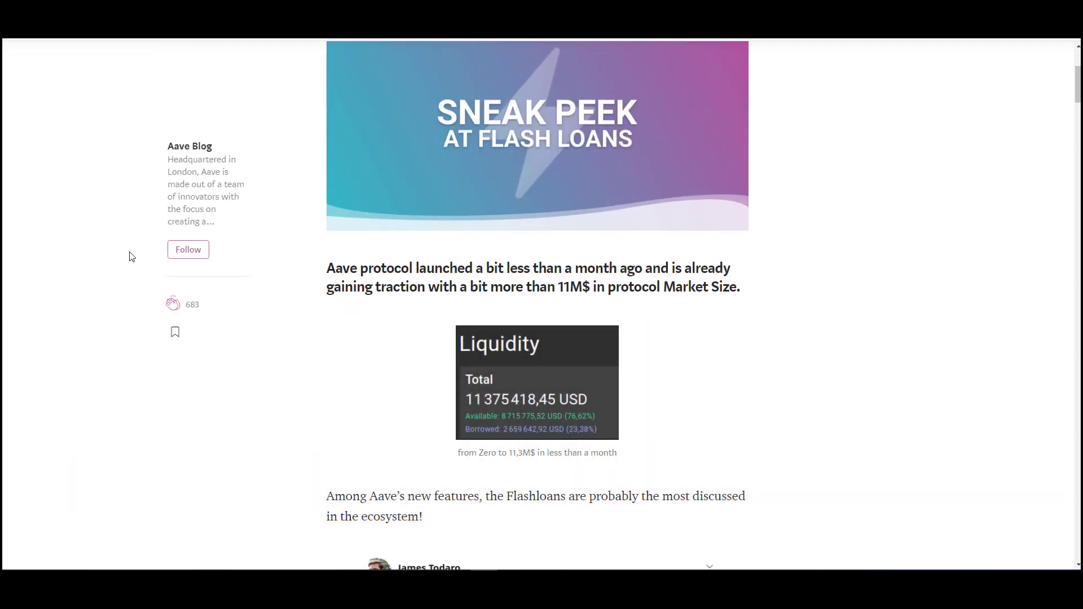
pyautogui.scroll(-3, 90, 291)
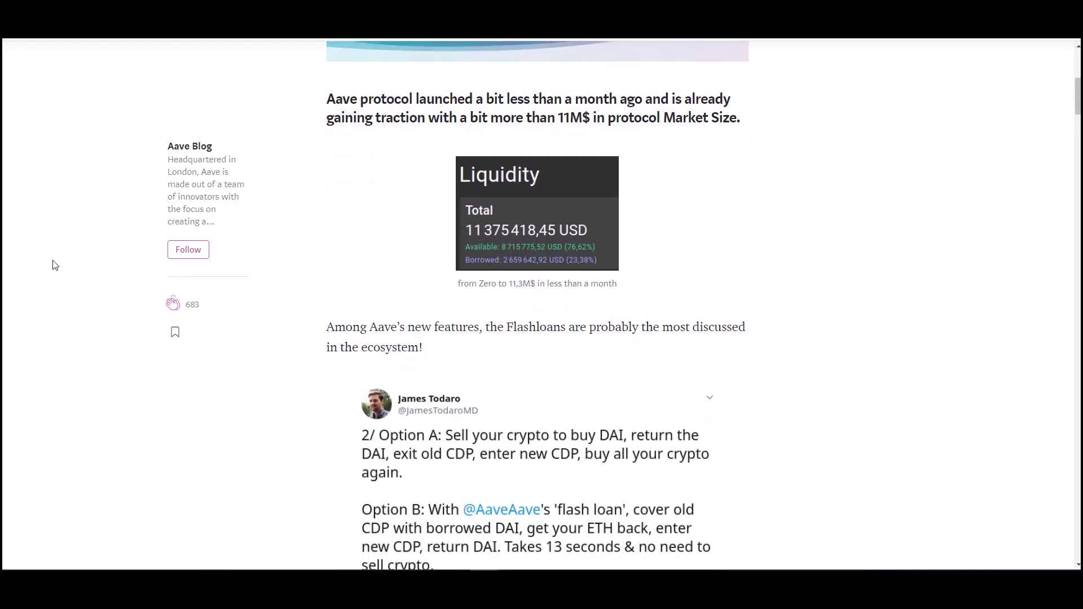
pyautogui.scroll(-3, 55, 265)
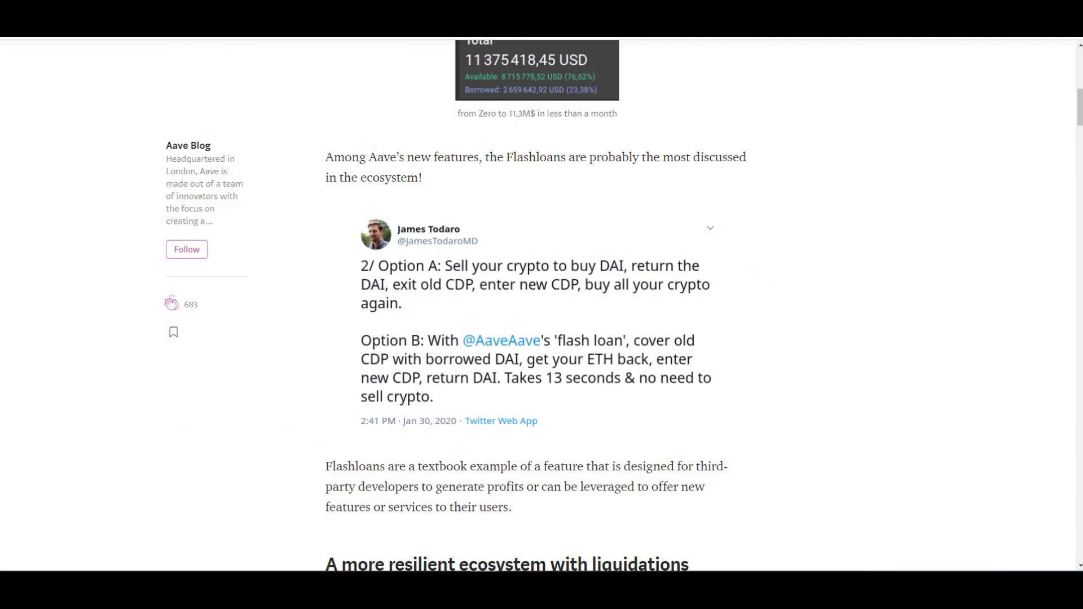
# Scroll through the Self-Hedging, Self Liquidation, Arbitrage and Collateral Swap sections.
pyautogui.scroll(-10, 129, 306)
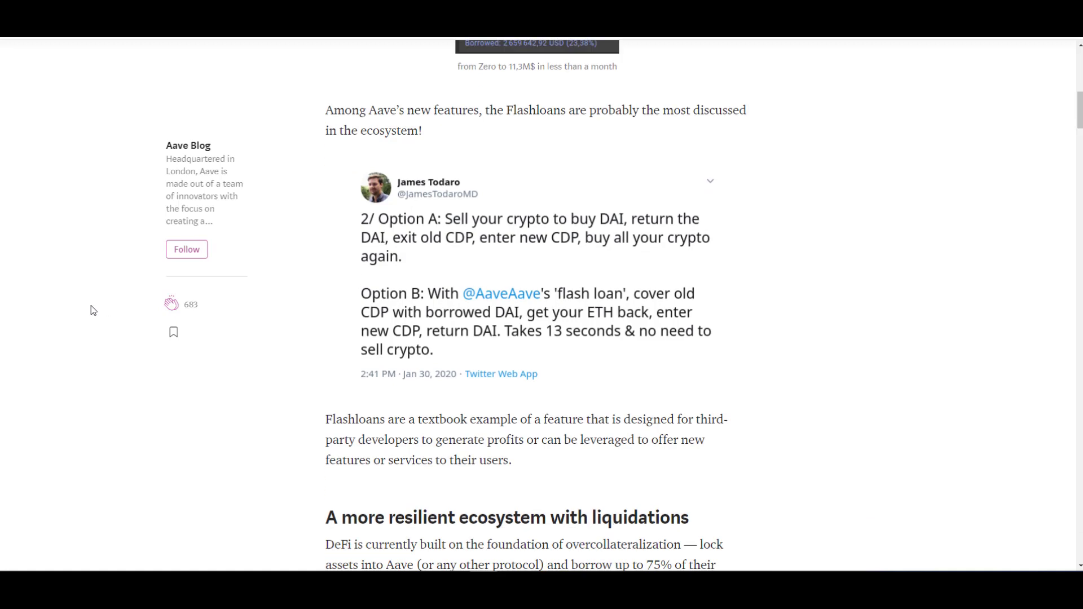
pyautogui.scroll(-12, 93, 310)
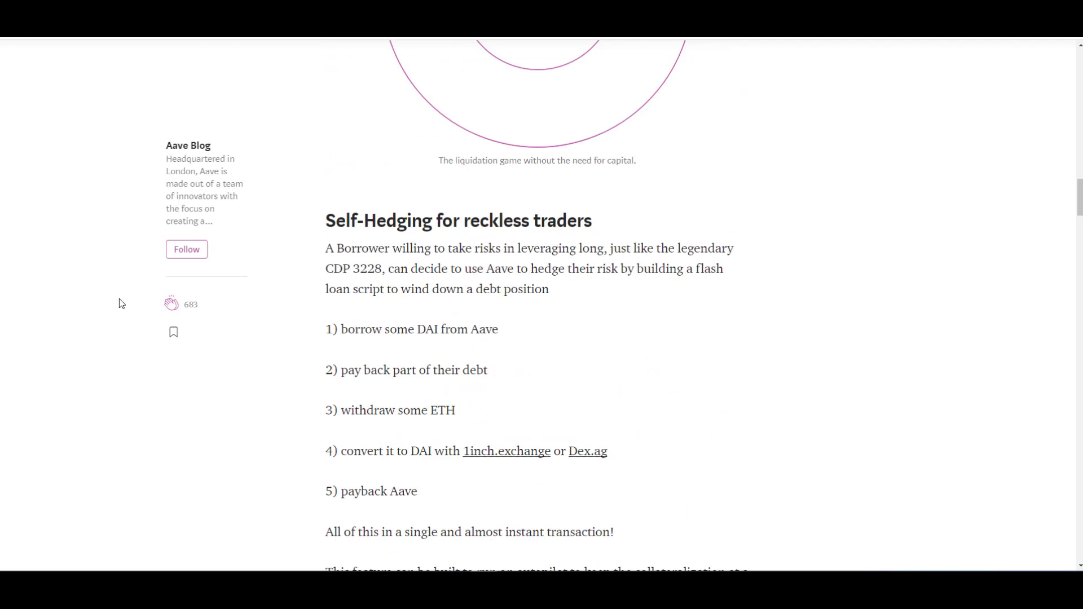
pyautogui.scroll(-10, 104, 322)
pyautogui.scroll(-2, 101, 334)
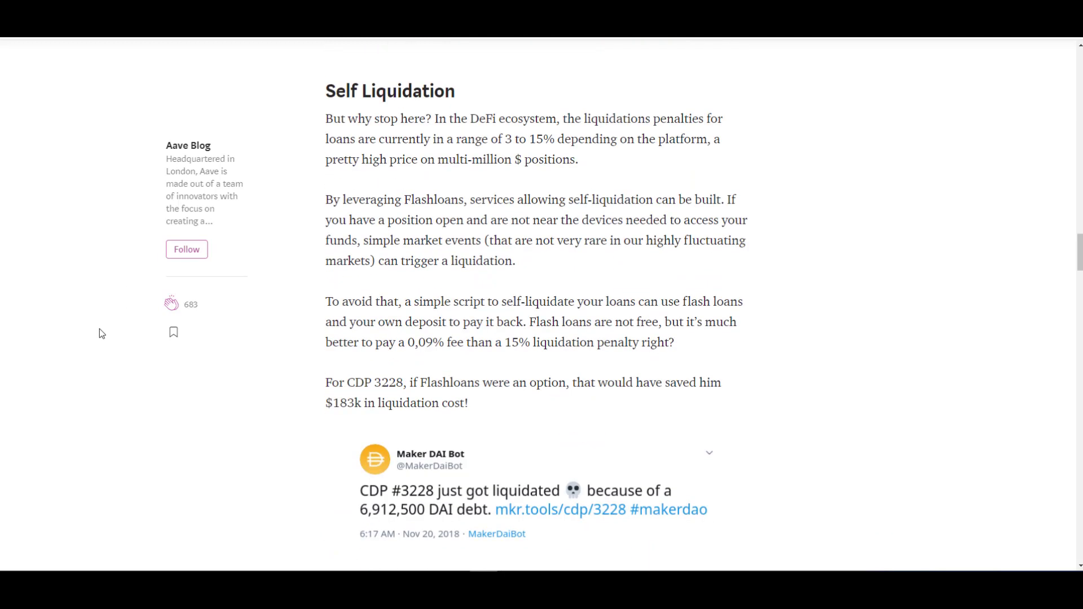
pyautogui.scroll(-8, 102, 334)
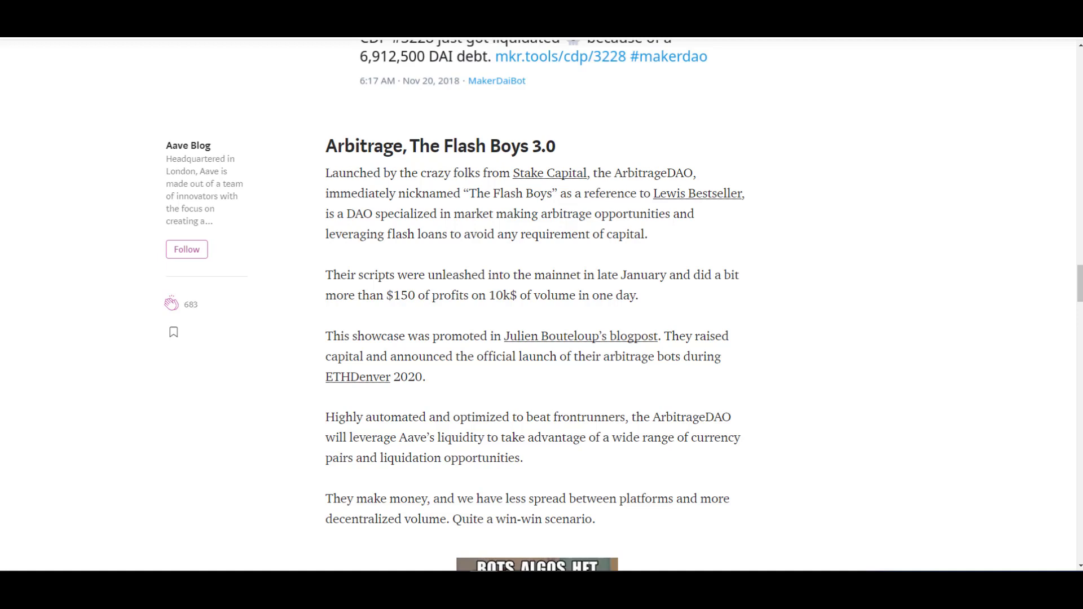
pyautogui.scroll(-10, 536, 304)
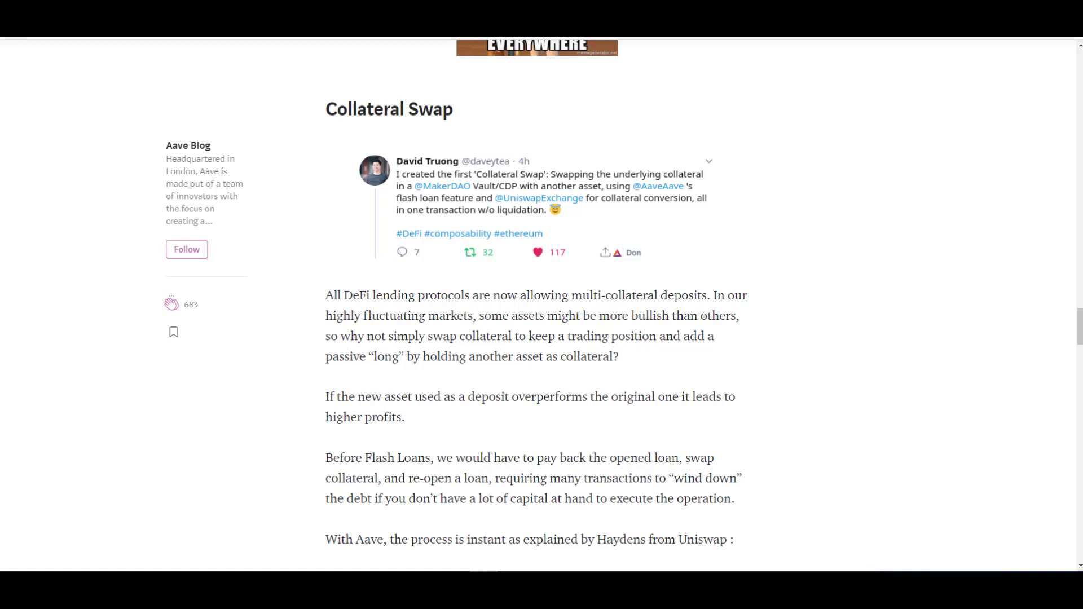
# Scroll down to the Debt refinancing — 'Currency Swap' section about refinancing an 8% Dai loan.
pyautogui.scroll(-15, 538, 304)
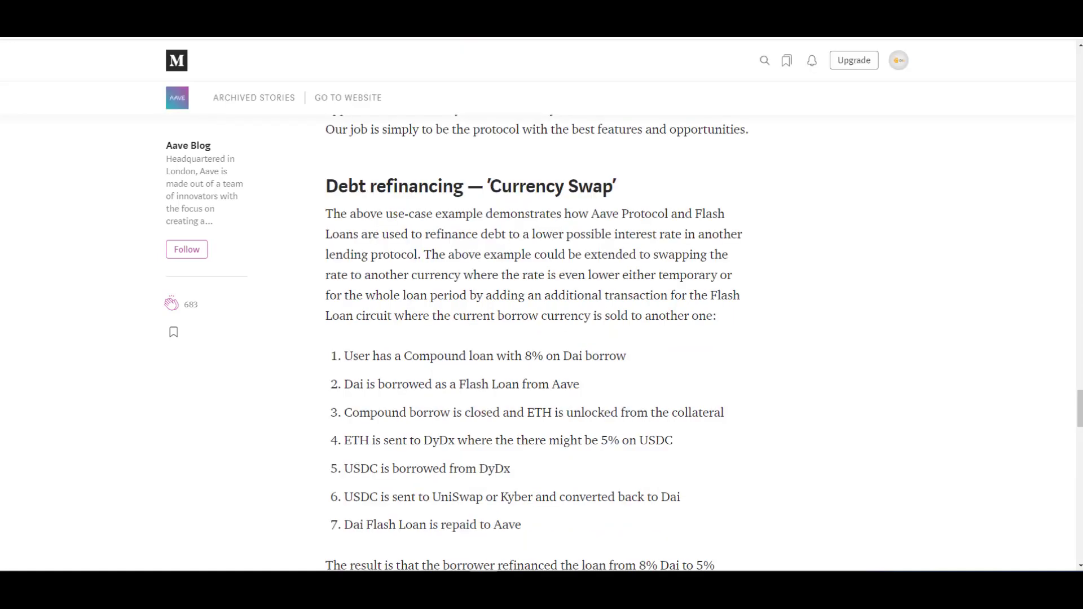